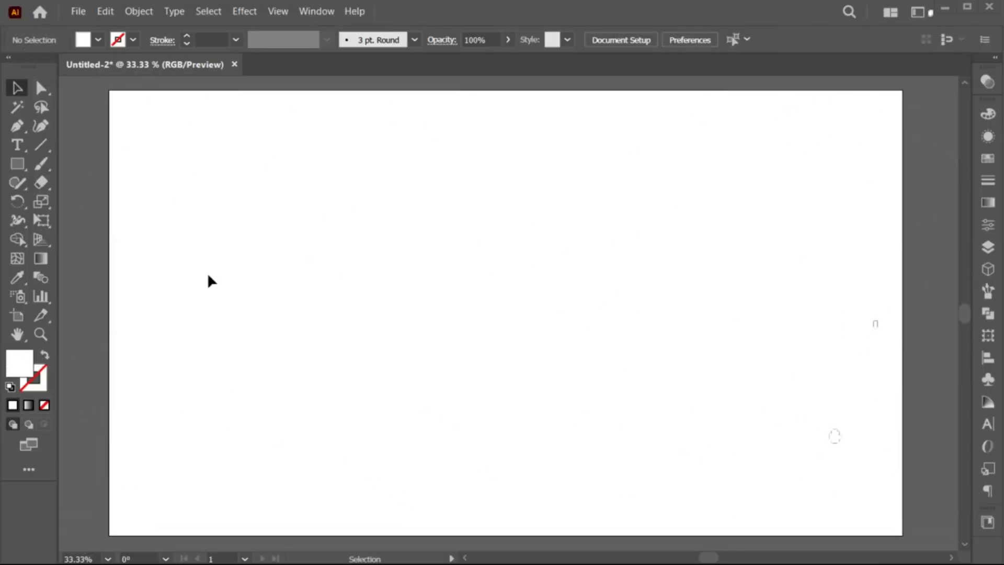
Step: Draw a rectangle covering the whole artboard and fill it black
{"action": "left_click", "coordinate": [18, 160]}
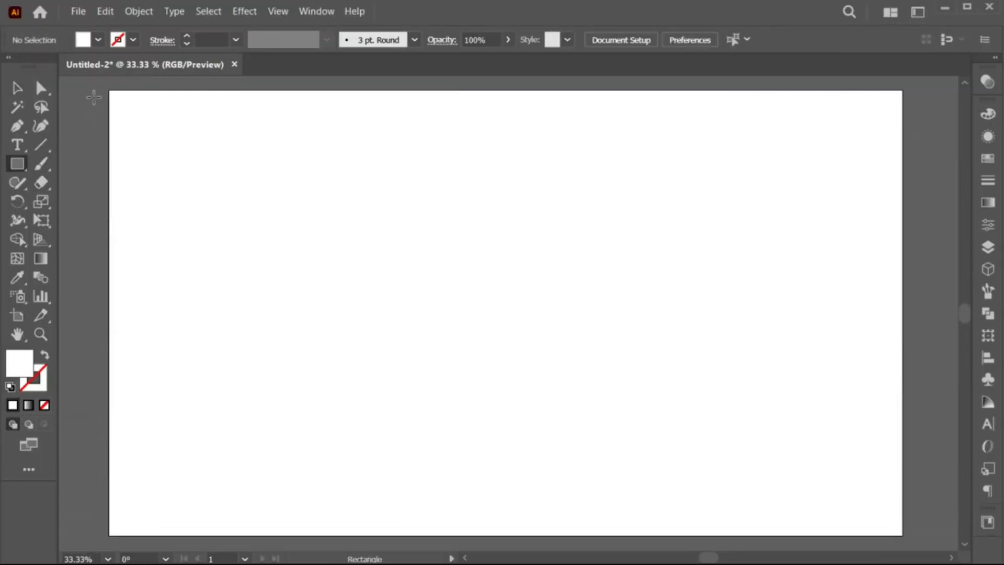
{"action": "left_click_drag", "start_coordinate": [97, 89], "coordinate": [511, 331]}
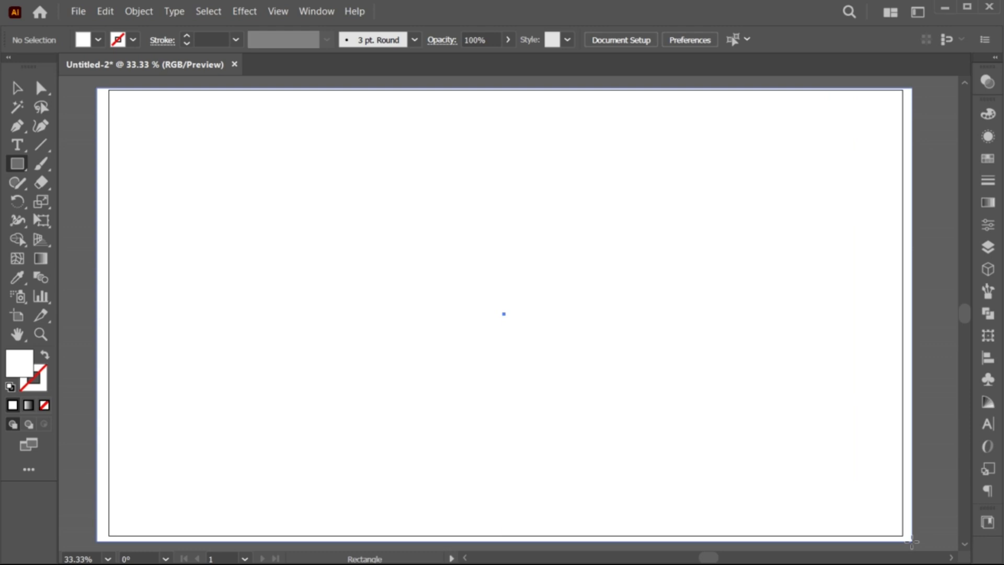
{"action": "left_click_drag", "start_coordinate": [560, 351], "coordinate": [912, 541]}
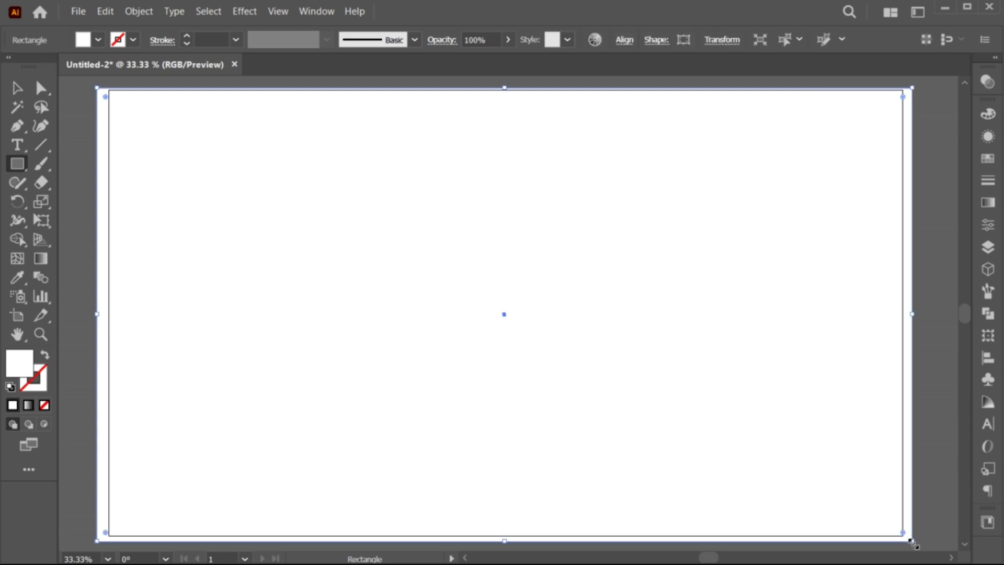
{"action": "double_click", "coordinate": [19, 360]}
{"action": "left_click_drag", "start_coordinate": [298, 332], "coordinate": [250, 358]}
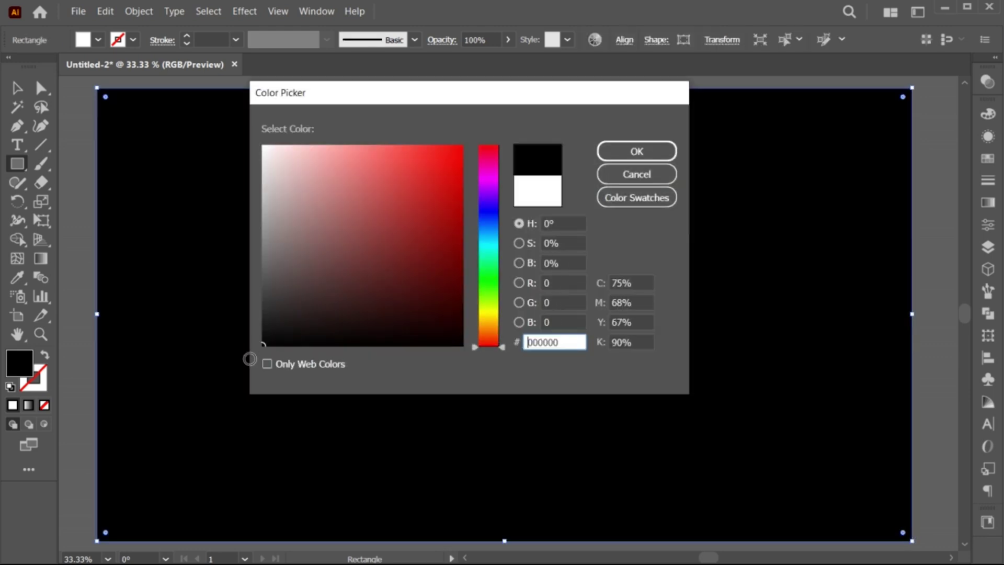
{"action": "left_click", "coordinate": [636, 151]}
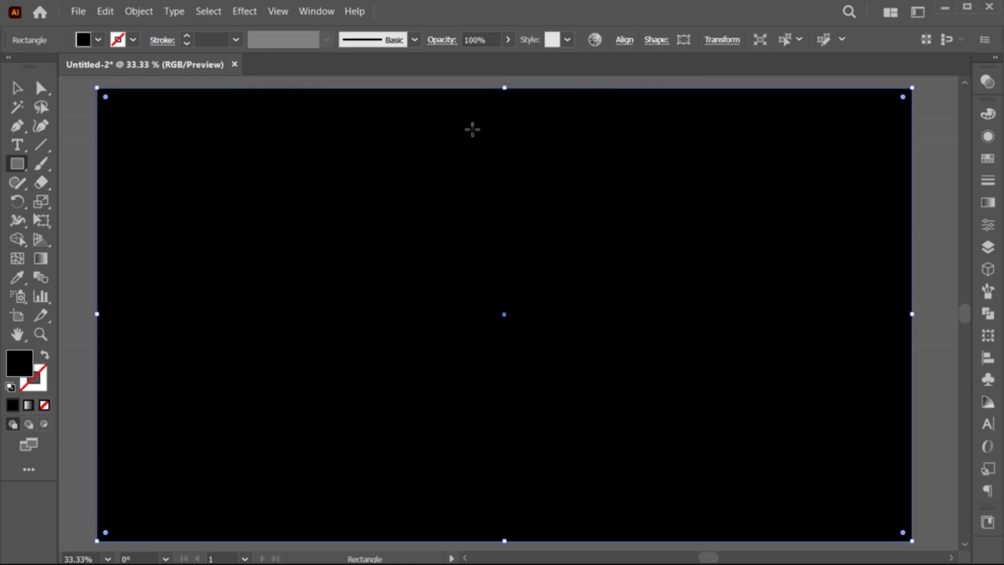
Step: Lock the black background rectangle in place
{"action": "left_click", "coordinate": [131, 13]}
{"action": "mouse_move", "coordinate": [153, 123]}
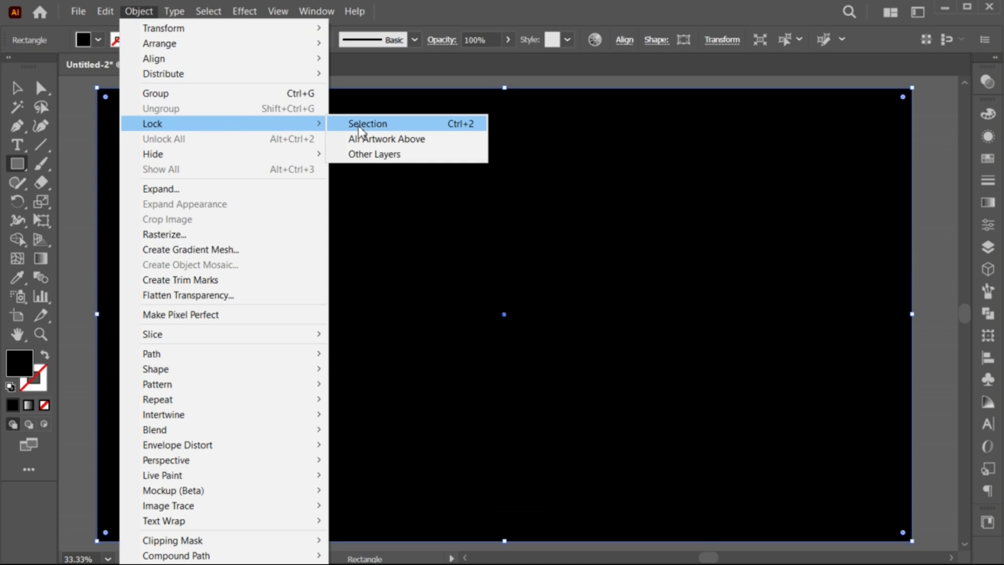
{"action": "left_click", "coordinate": [360, 131]}
{"action": "left_click", "coordinate": [19, 90]}
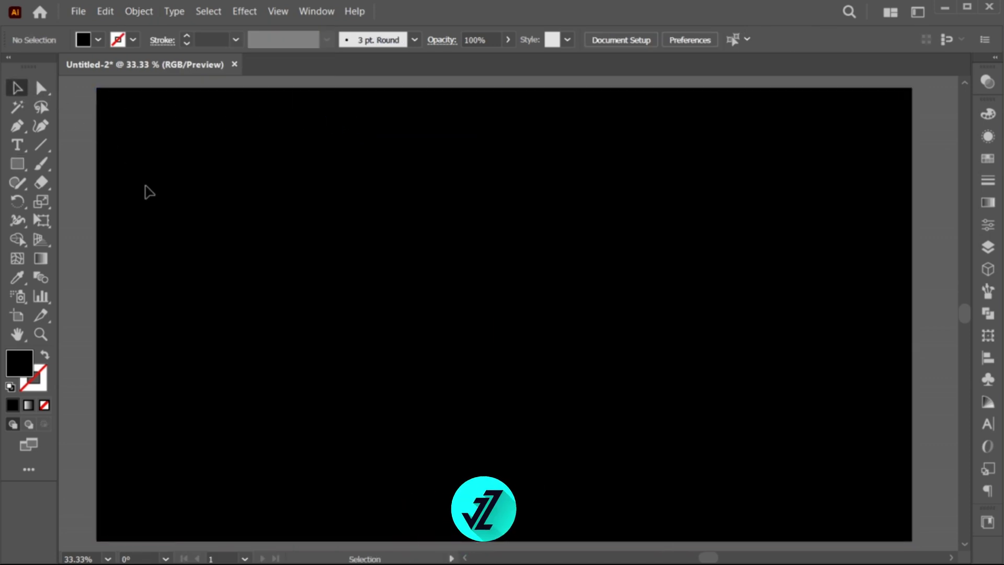
Step: Add the word 'neon' to the artboard and enlarge it
{"action": "key", "text": "t"}
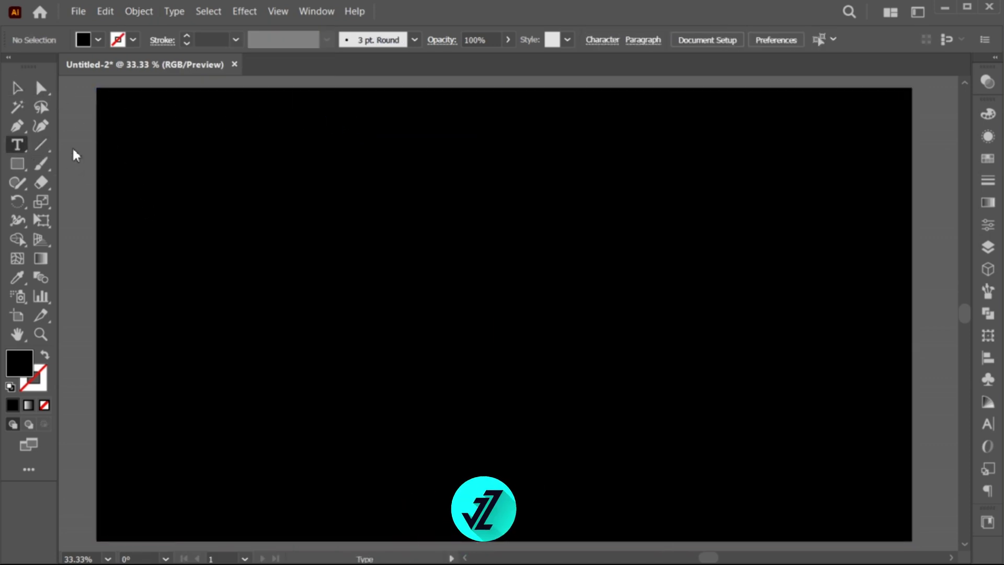
{"action": "left_click", "coordinate": [360, 271]}
{"action": "key", "text": "BackSpace"}
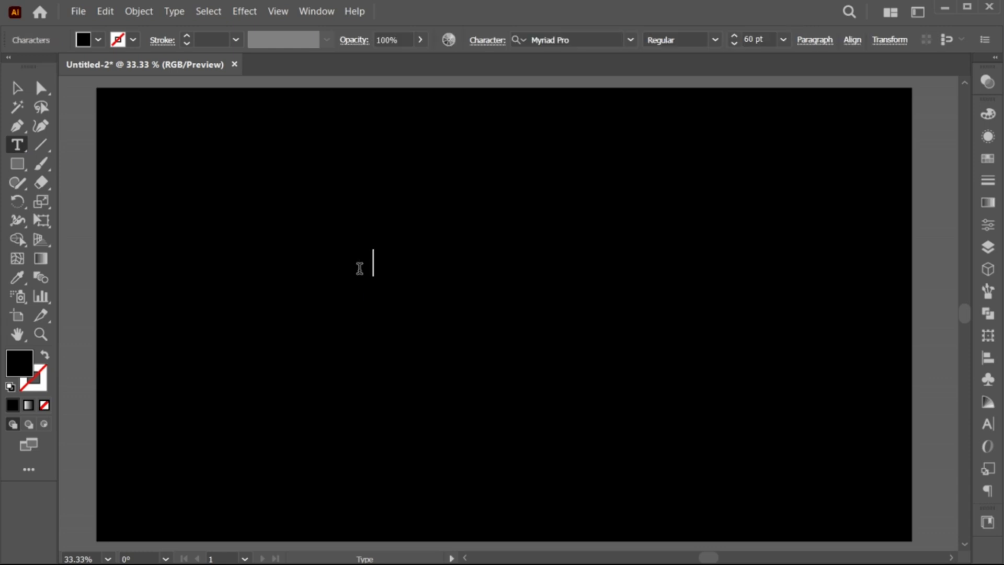
{"action": "key", "text": "Escape"}
{"action": "left_click_drag", "start_coordinate": [389, 276], "coordinate": [408, 330]}
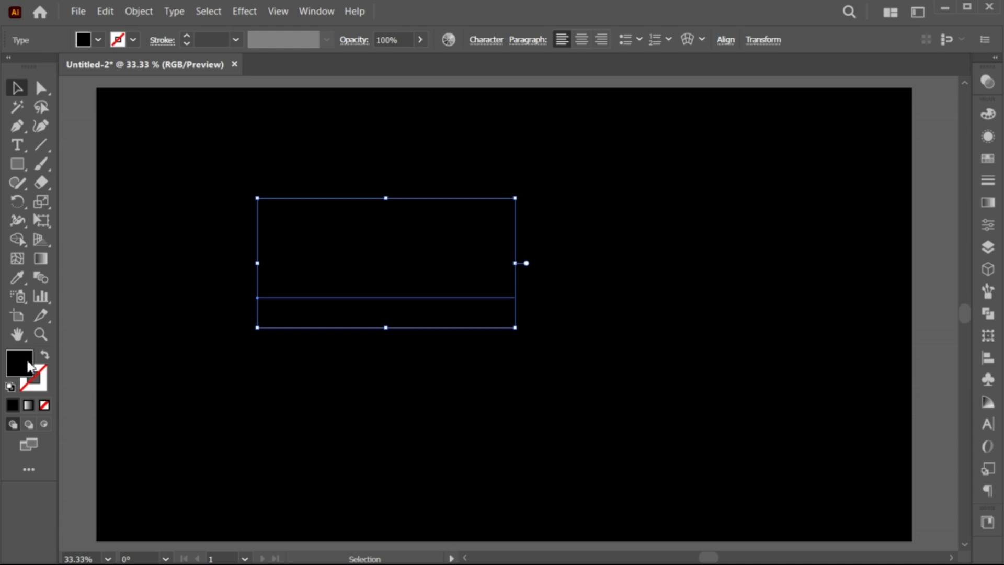
Step: Fill the neon text white and nudge it right and down
{"action": "double_click", "coordinate": [28, 365]}
{"action": "left_click_drag", "start_coordinate": [273, 152], "coordinate": [254, 150]}
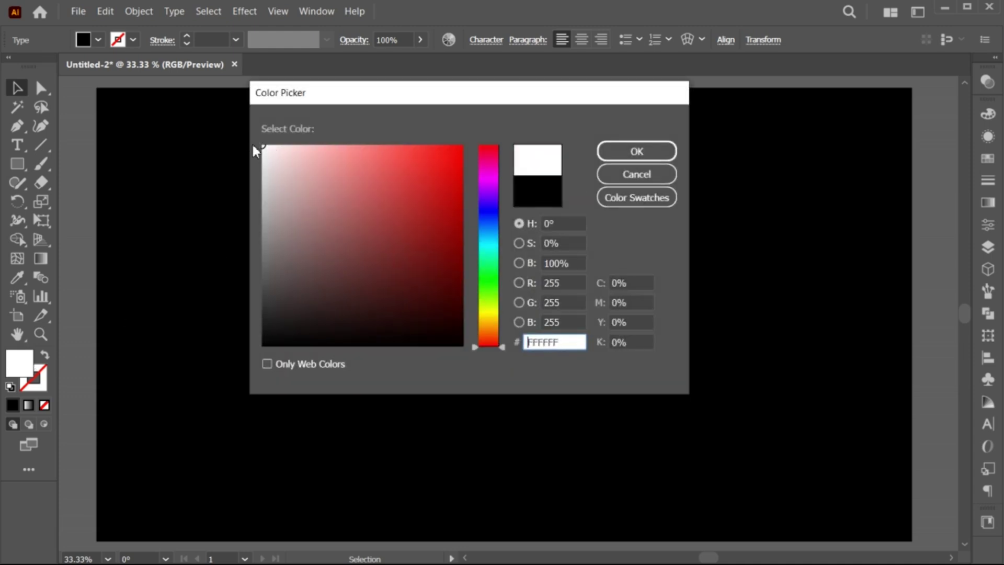
{"action": "left_click", "coordinate": [636, 151]}
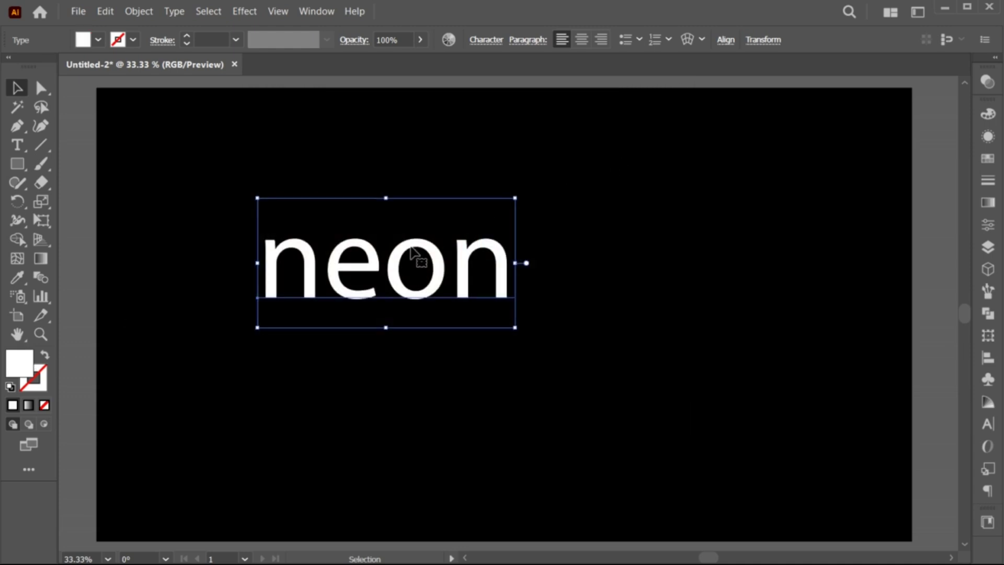
{"action": "left_click_drag", "start_coordinate": [410, 249], "coordinate": [417, 271]}
{"action": "key", "text": "t"}
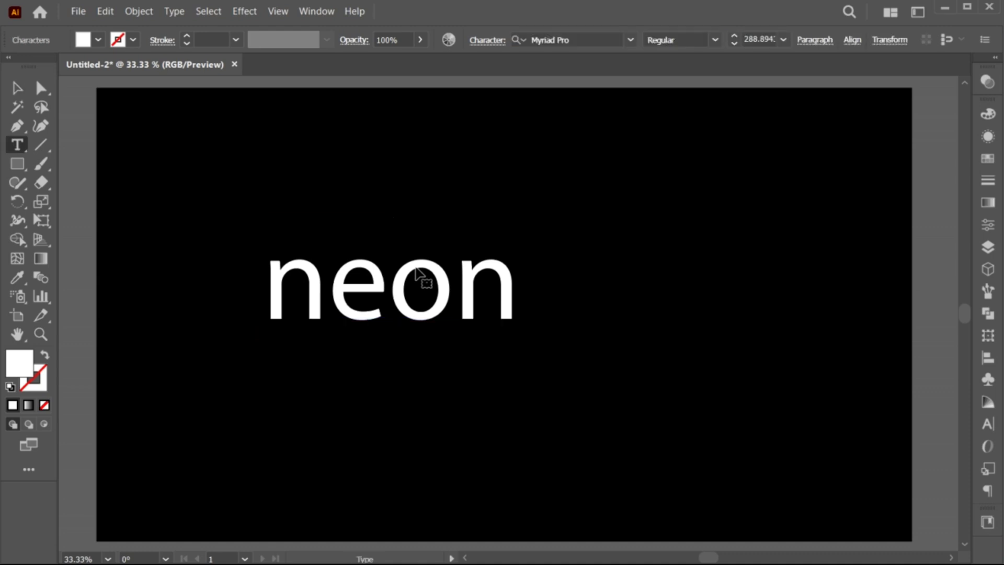
Step: Set NEON in PirulenRg-Regular and move it down toward the artboard centre
{"action": "key", "text": "ctrl+a"}
{"action": "left_click", "coordinate": [581, 40]}
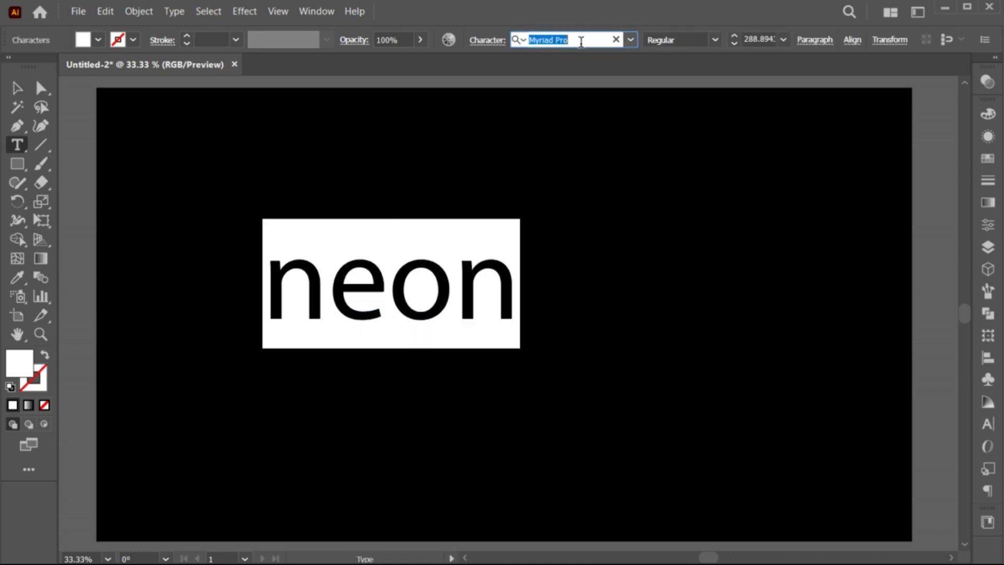
{"action": "type", "text": "pirul"}
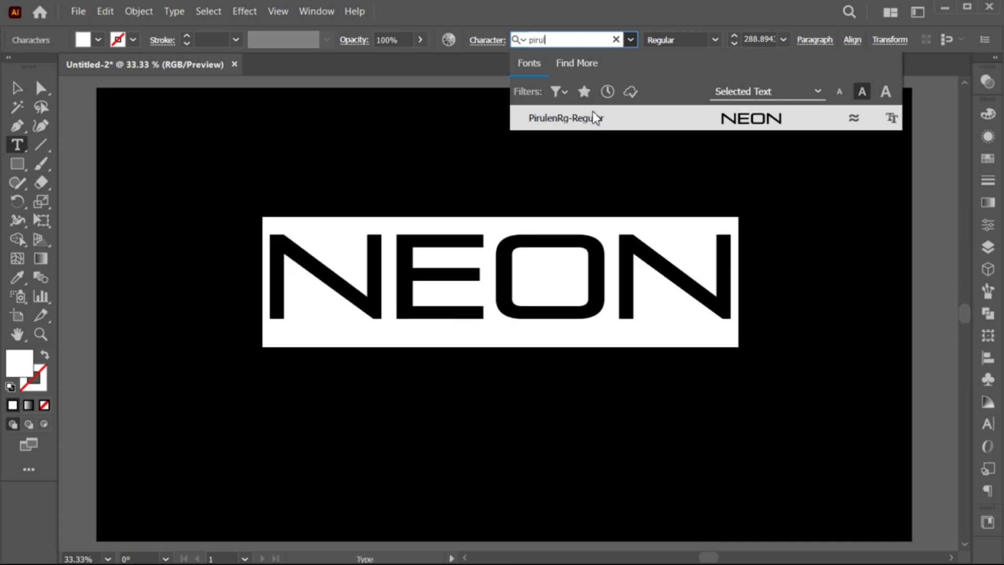
{"action": "left_click", "coordinate": [591, 117]}
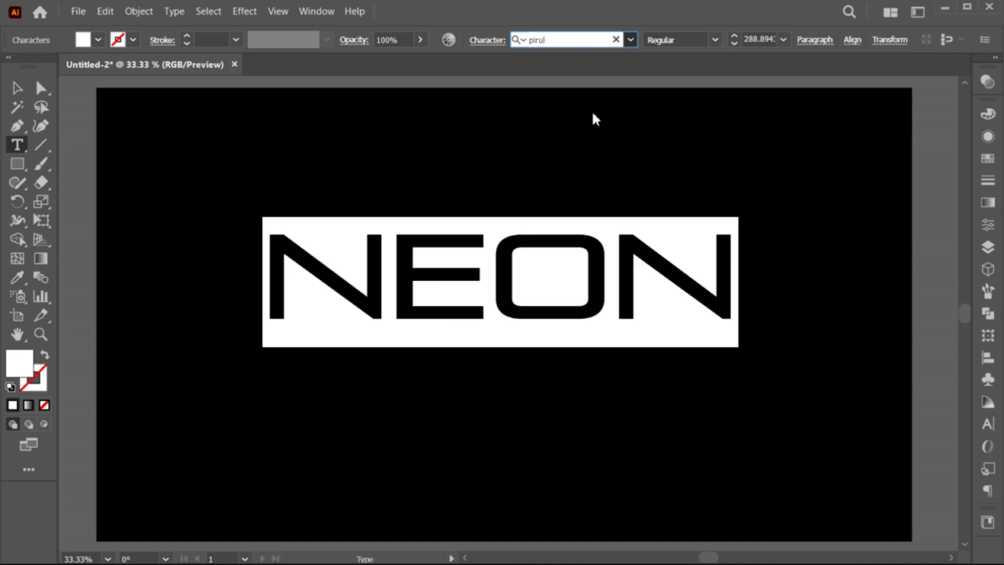
{"action": "left_click", "coordinate": [17, 89]}
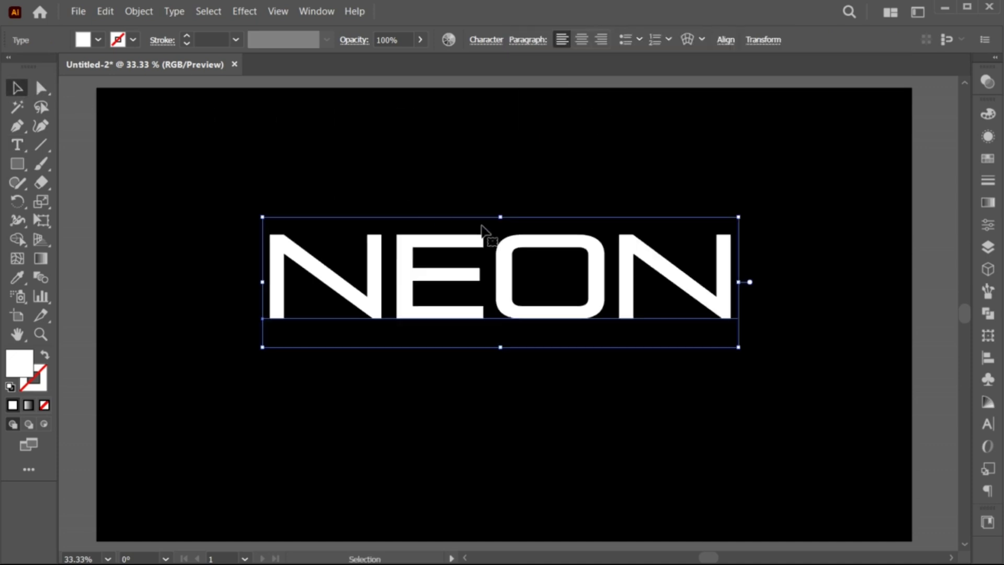
{"action": "left_click_drag", "start_coordinate": [503, 225], "coordinate": [495, 297]}
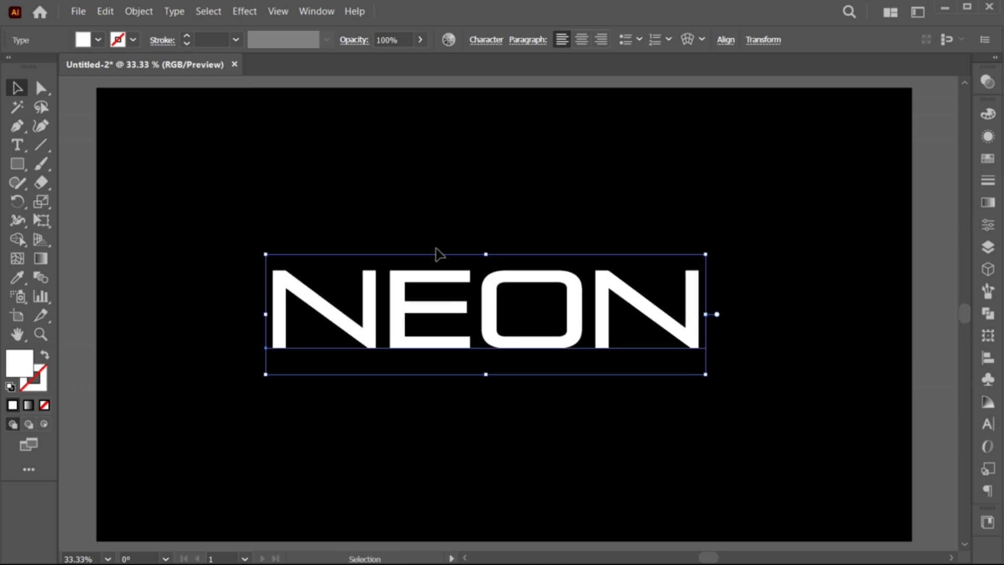
Step: Apply a Gaussian Blur with a 5-pixel radius to the NEON text
{"action": "left_click", "coordinate": [245, 11]}
{"action": "mouse_move", "coordinate": [258, 317]}
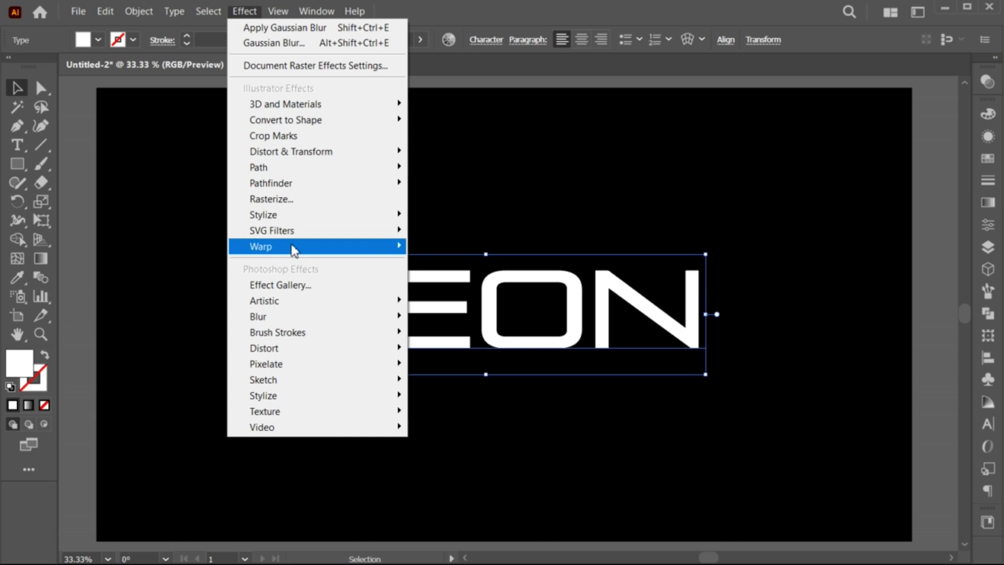
{"action": "left_click", "coordinate": [458, 317]}
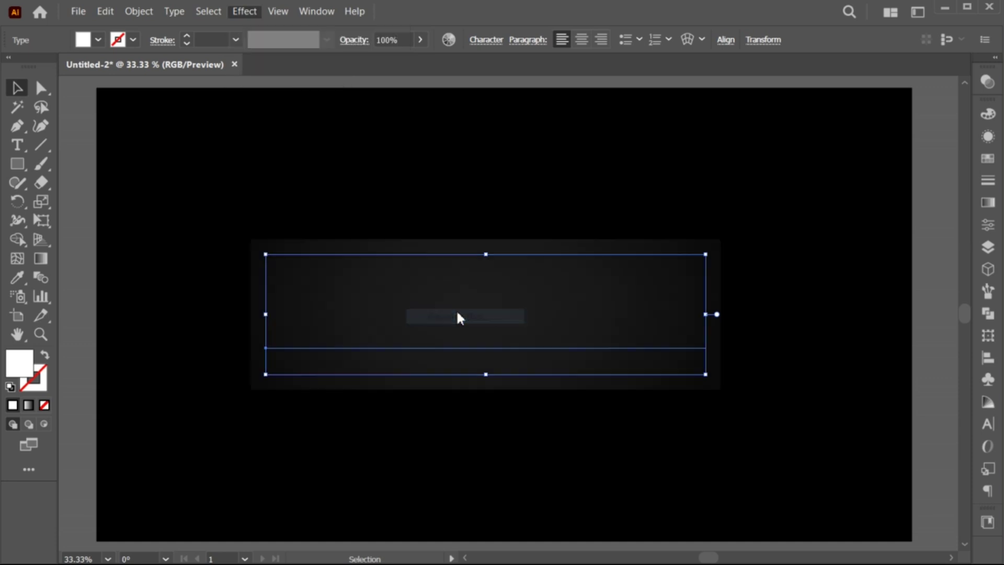
{"action": "left_click_drag", "start_coordinate": [883, 115], "coordinate": [865, 117]}
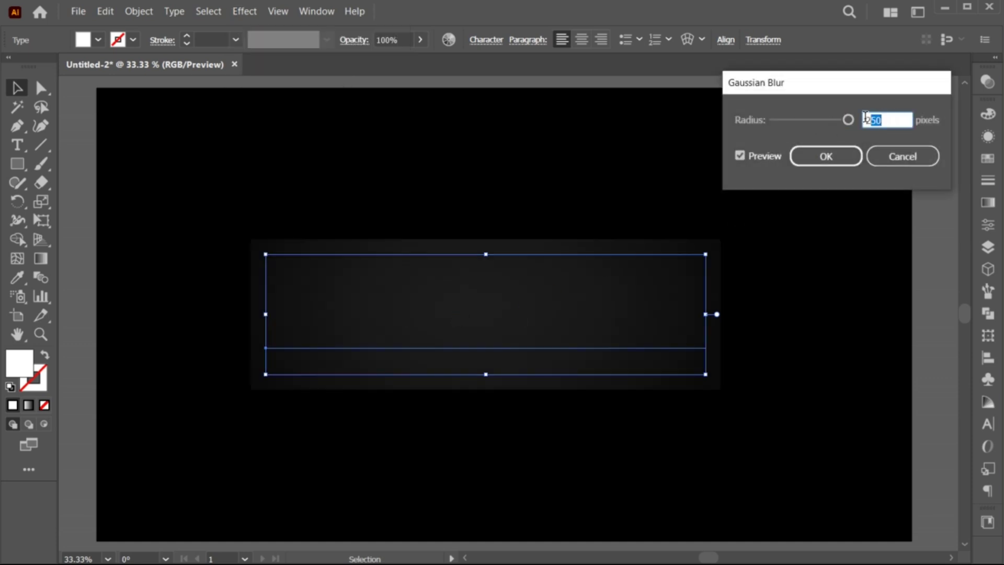
{"action": "type", "text": "5"}
{"action": "left_click", "coordinate": [816, 161]}
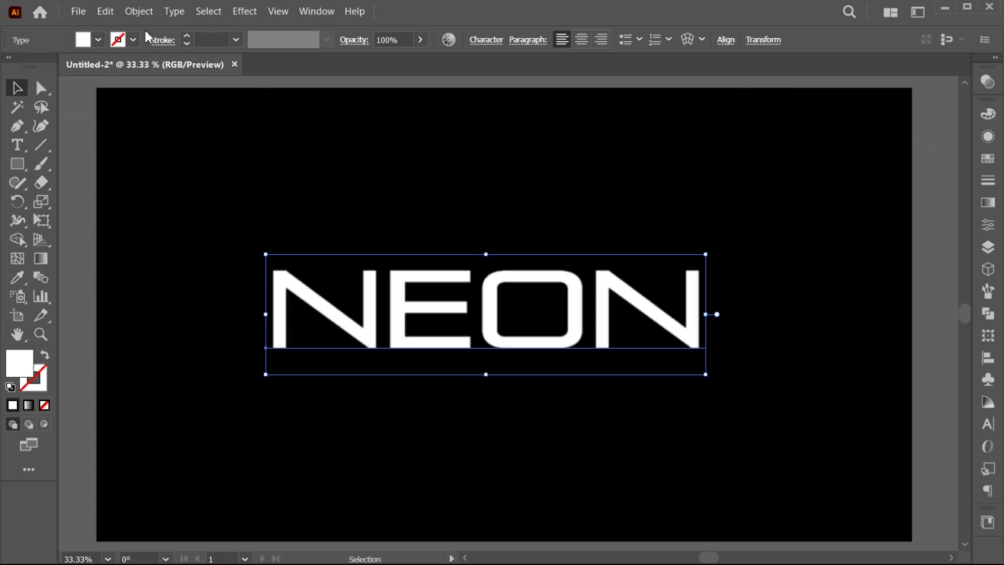
Step: Copy NEON and paste the duplicate in place on top
{"action": "left_click", "coordinate": [105, 11]}
{"action": "left_click", "coordinate": [134, 76]}
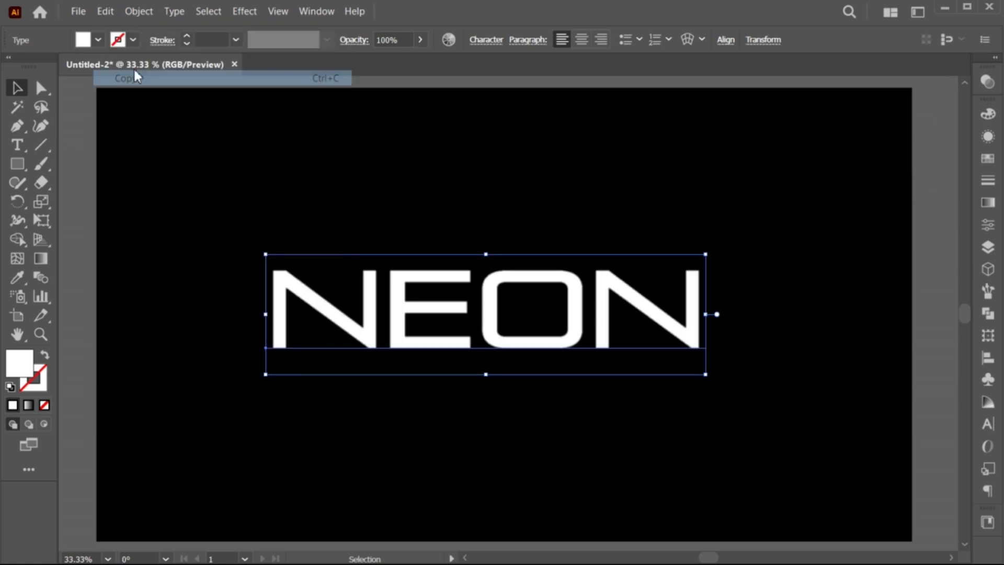
{"action": "left_click", "coordinate": [105, 12]}
{"action": "left_click", "coordinate": [154, 140]}
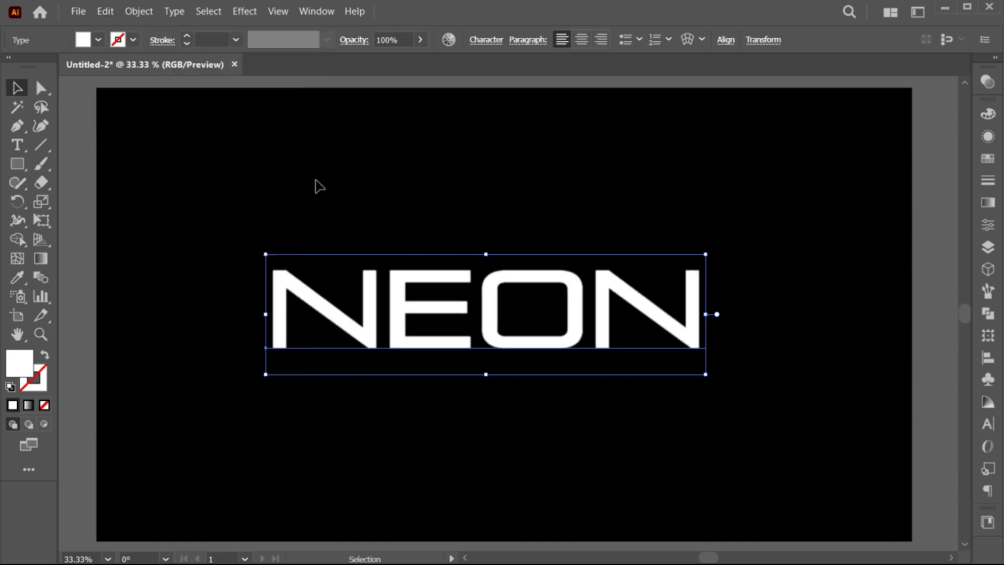
{"action": "left_click", "coordinate": [987, 224]}
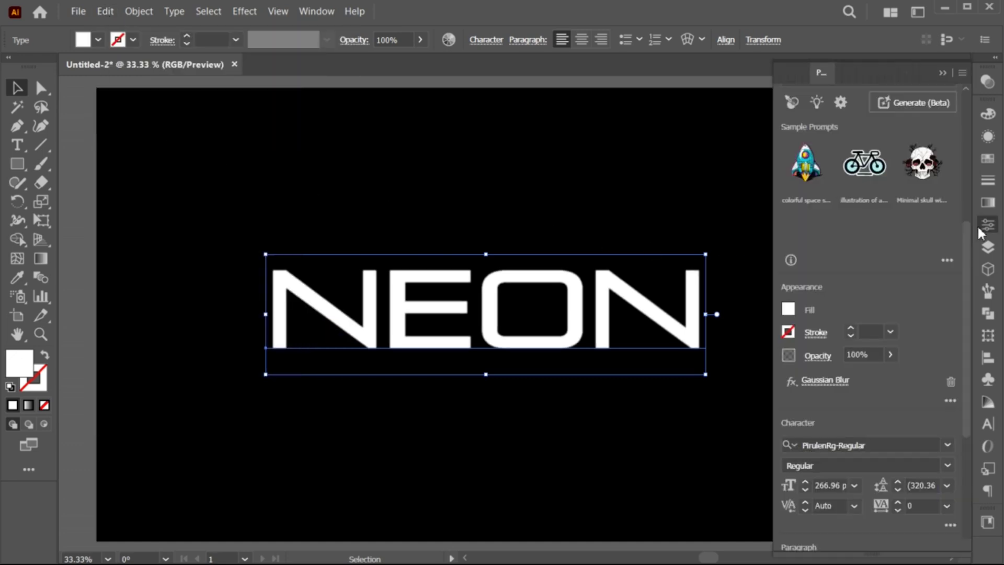
Step: Set the pasted copy's Gaussian Blur radius to 3 pixels
{"action": "left_click", "coordinate": [317, 11]}
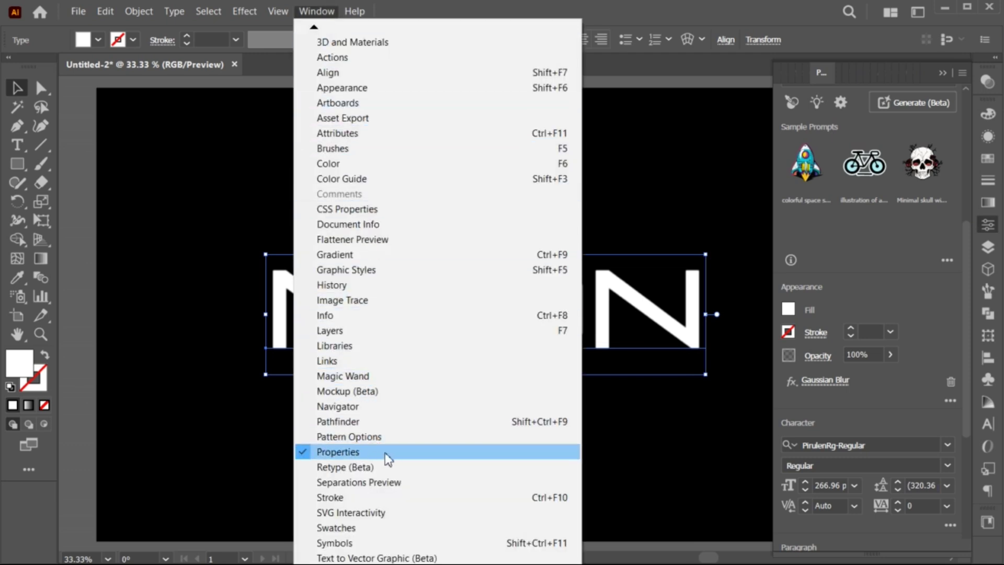
{"action": "left_click", "coordinate": [329, 14]}
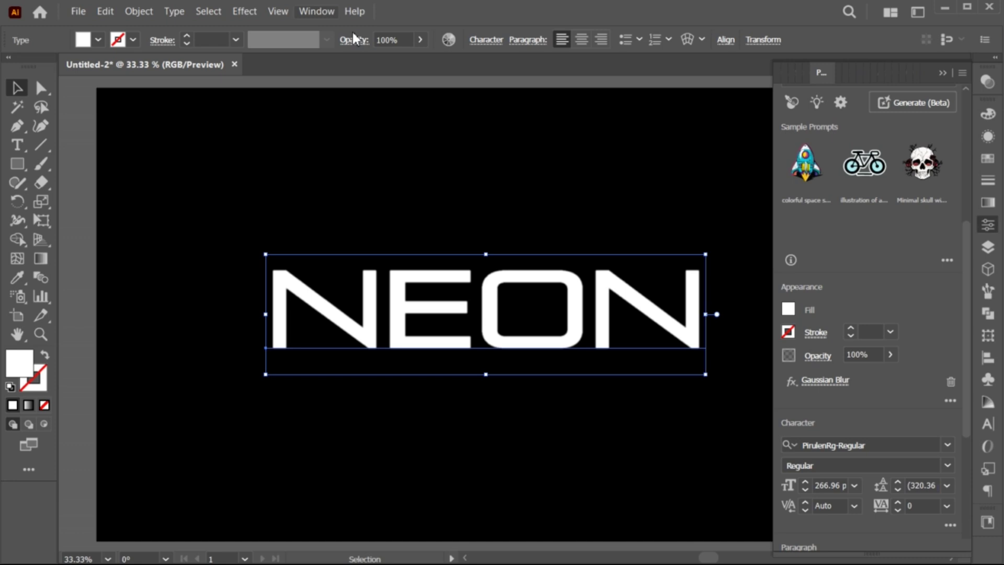
{"action": "left_click", "coordinate": [832, 378]}
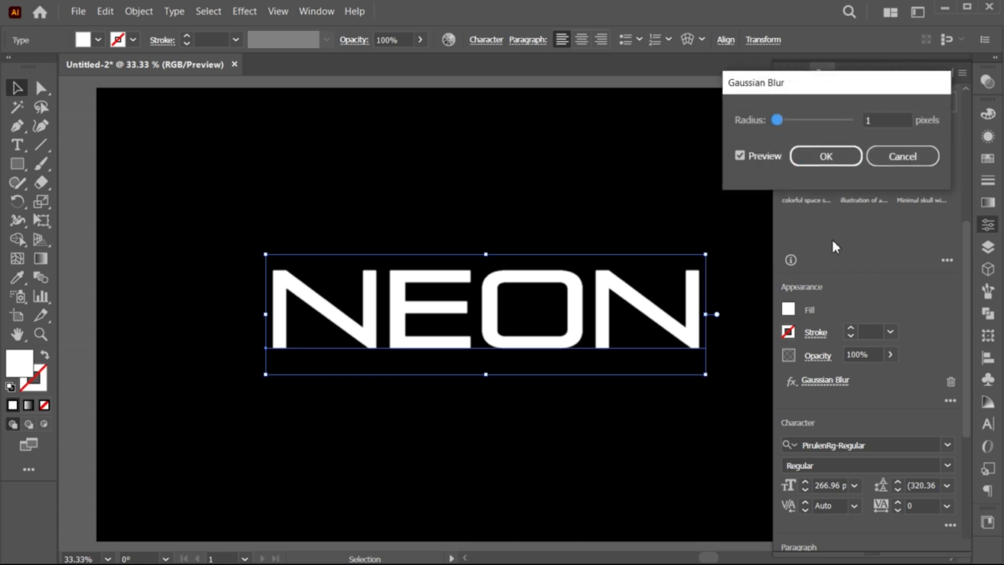
{"action": "left_click", "coordinate": [868, 120]}
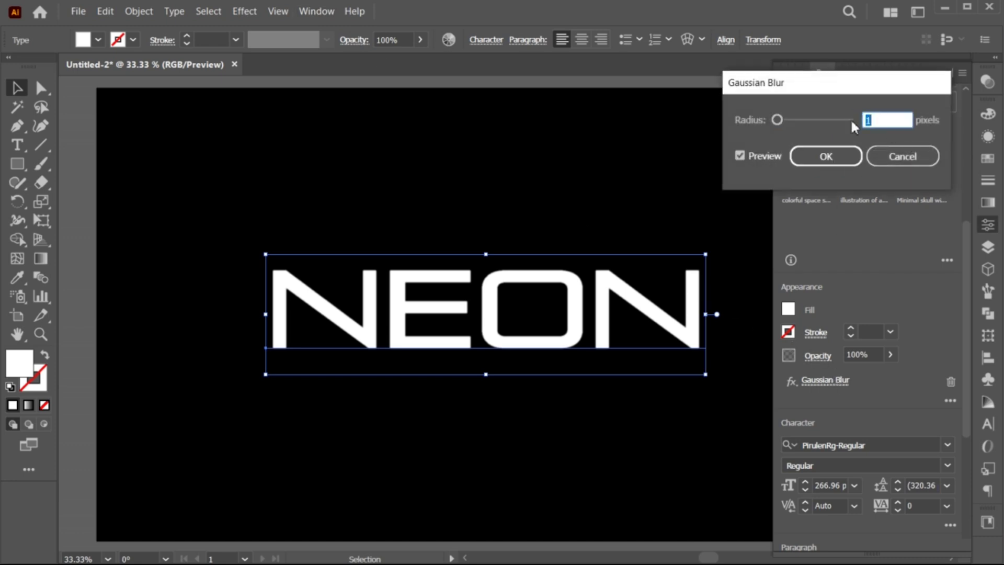
{"action": "type", "text": "3"}
{"action": "left_click", "coordinate": [845, 156]}
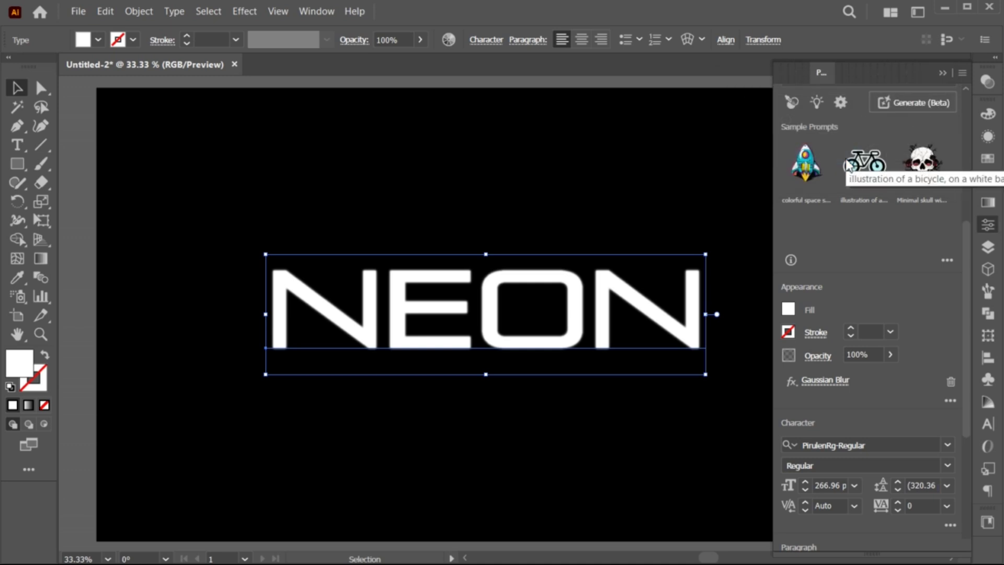
Step: Paste another NEON copy in place with a 10-pixel Gaussian Blur
{"action": "left_click", "coordinate": [102, 11]}
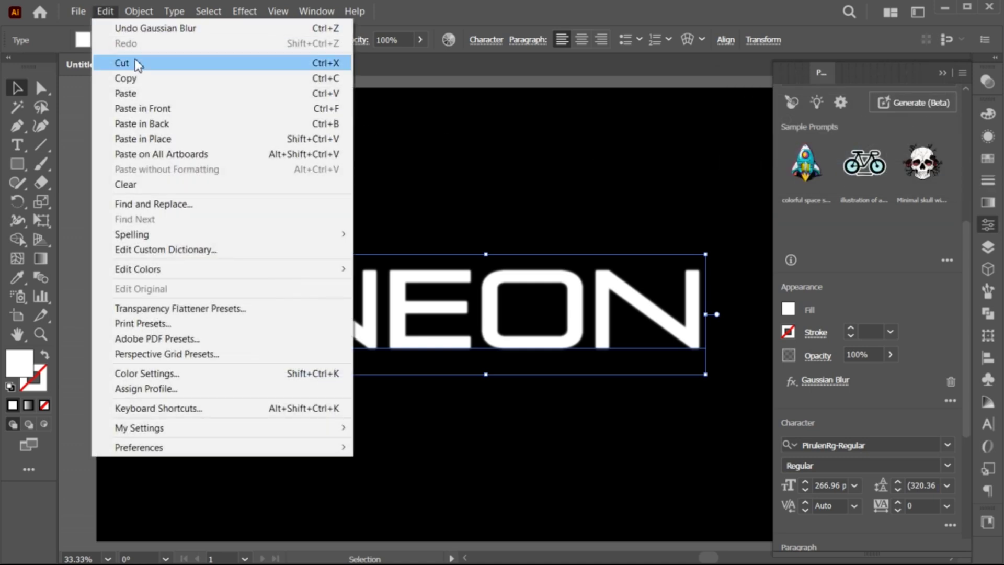
{"action": "left_click", "coordinate": [126, 77]}
{"action": "left_click", "coordinate": [104, 11]}
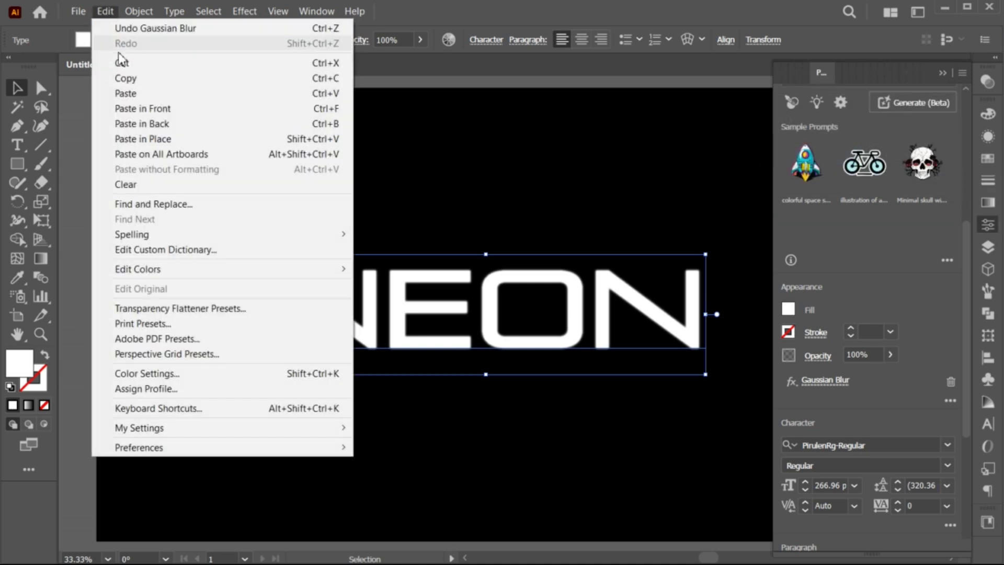
{"action": "left_click", "coordinate": [160, 140]}
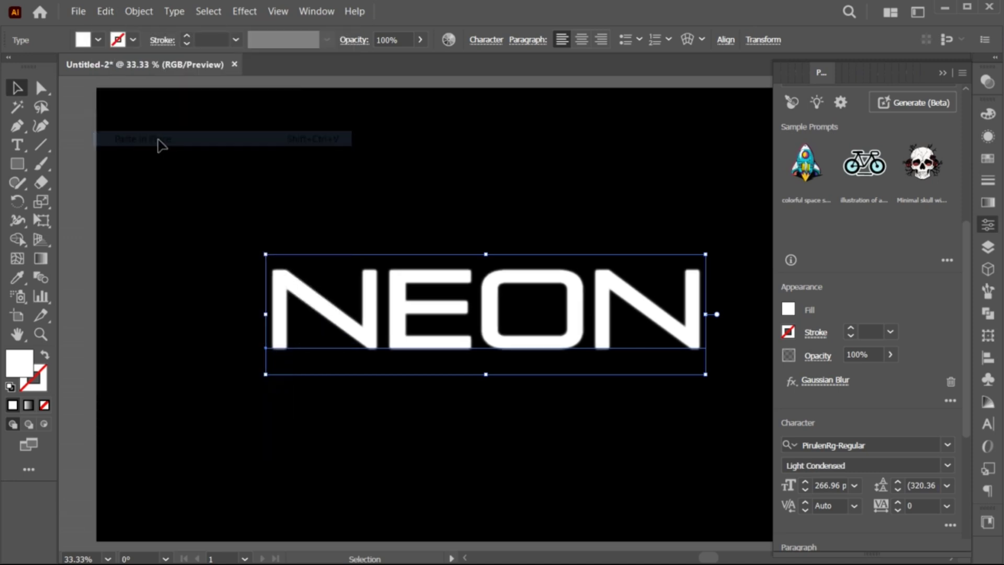
{"action": "left_click", "coordinate": [823, 380]}
{"action": "double_click", "coordinate": [879, 119]}
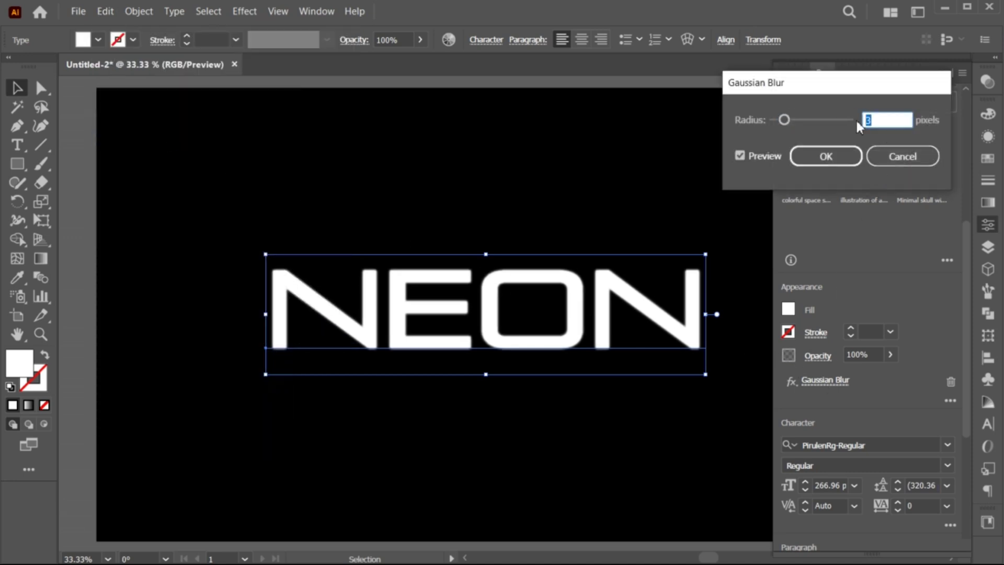
{"action": "type", "text": "10"}
{"action": "left_click", "coordinate": [826, 157]}
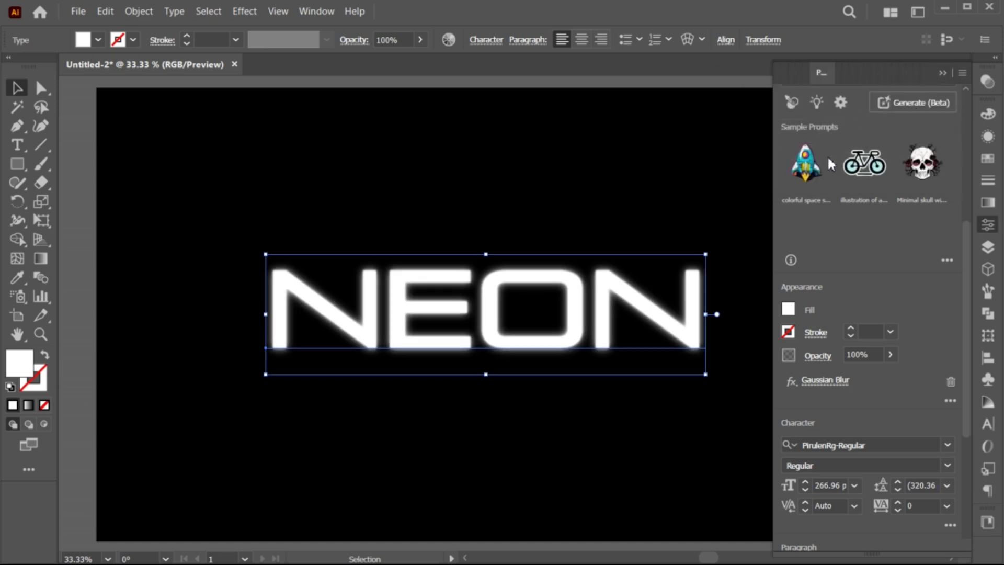
Step: Paste a NEON copy behind and give it a stronger Gaussian Blur
{"action": "left_click", "coordinate": [104, 13]}
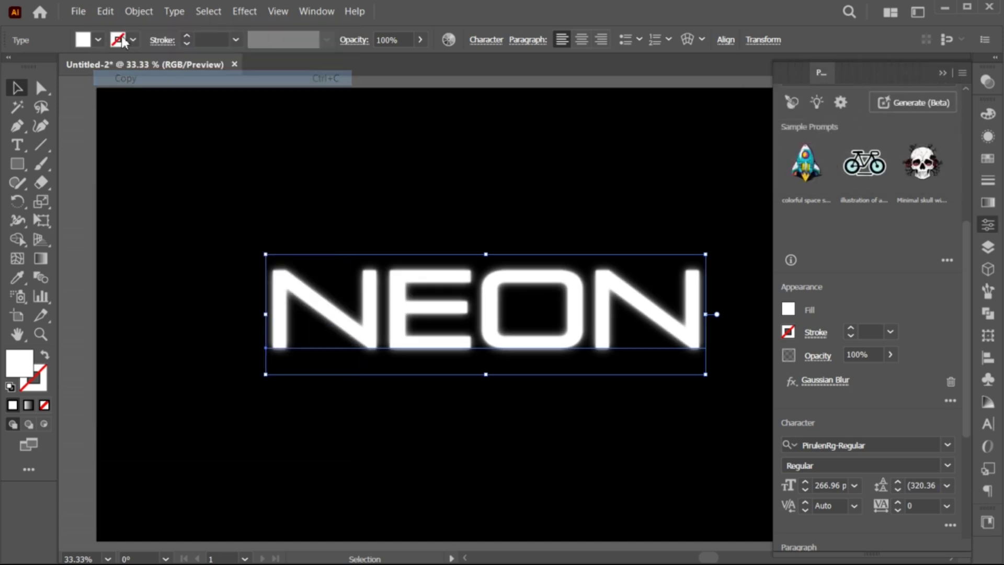
{"action": "left_click", "coordinate": [107, 13]}
{"action": "left_click", "coordinate": [156, 125]}
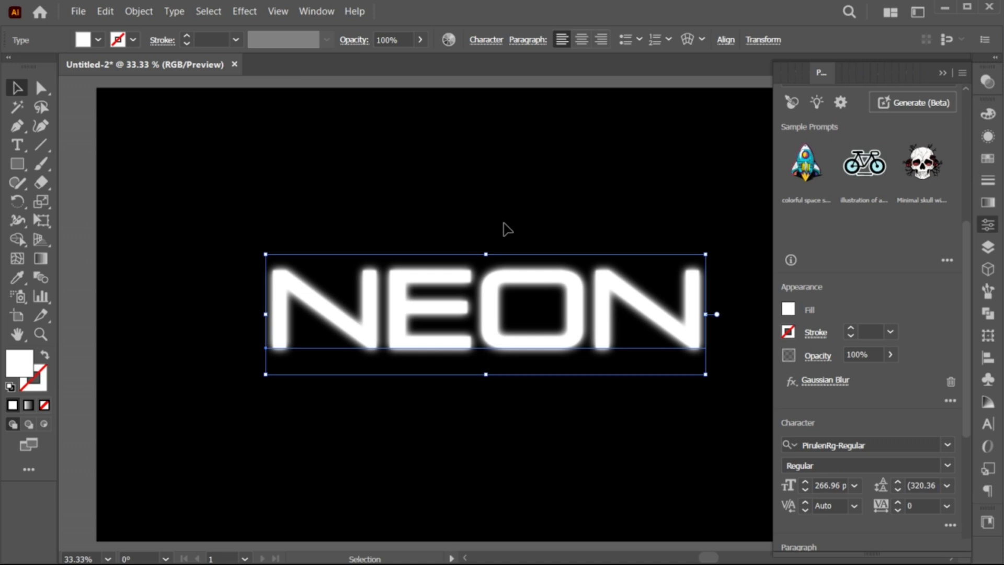
{"action": "left_click", "coordinate": [845, 380]}
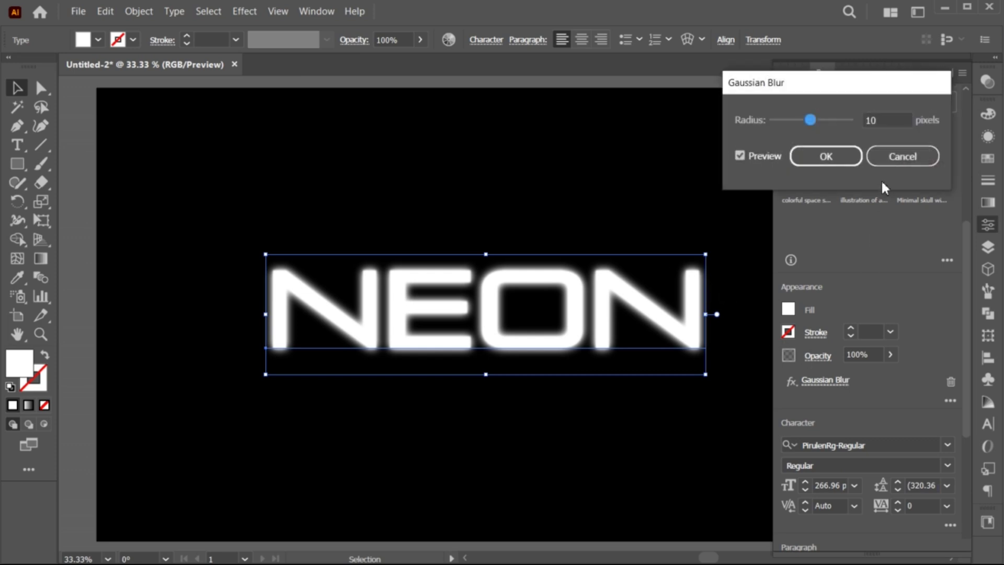
{"action": "left_click", "coordinate": [866, 120]}
{"action": "type", "text": "25"}
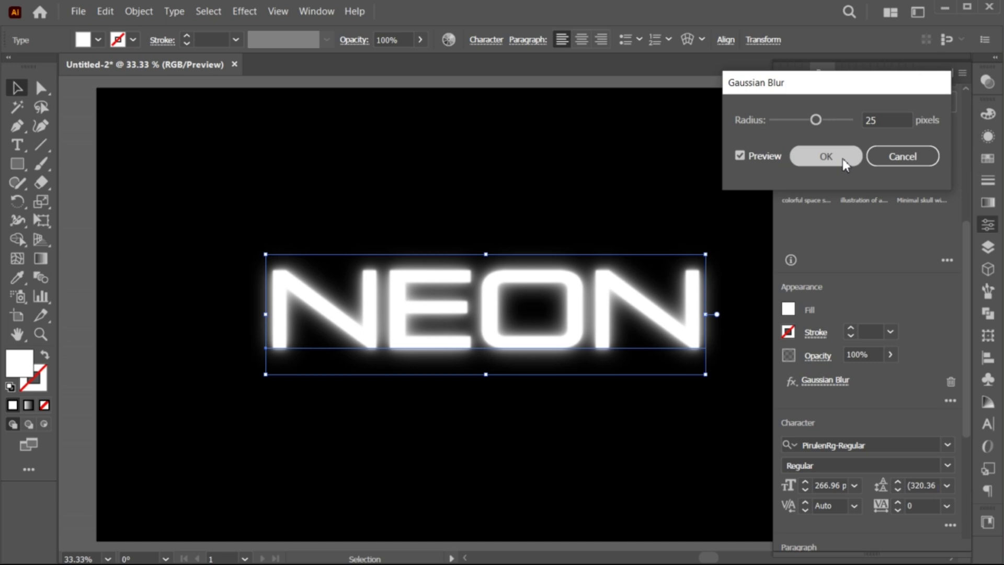
{"action": "left_click", "coordinate": [843, 159]}
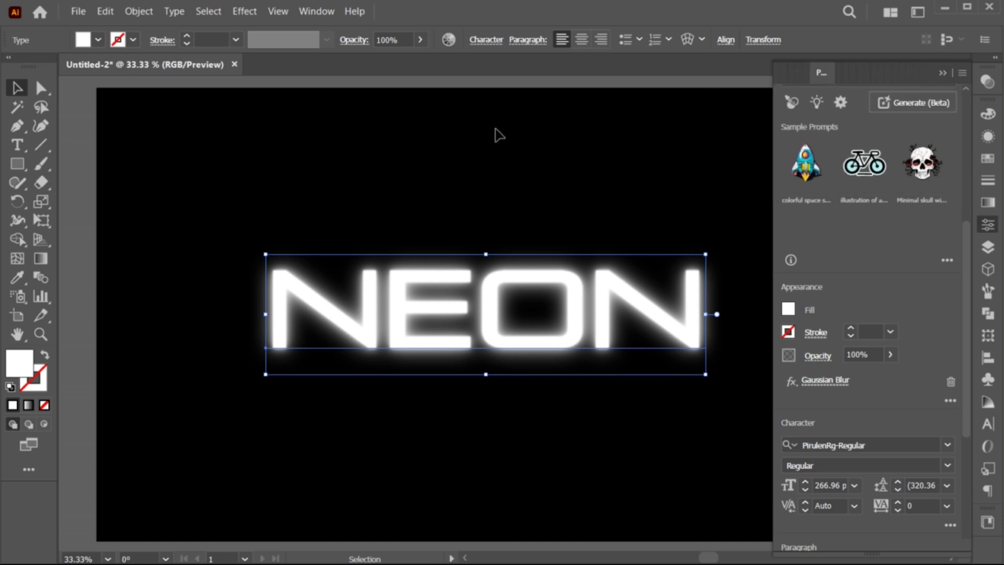
Step: Paste another NEON copy in place with a 60-pixel Gaussian Blur, then deselect
{"action": "left_click", "coordinate": [104, 12]}
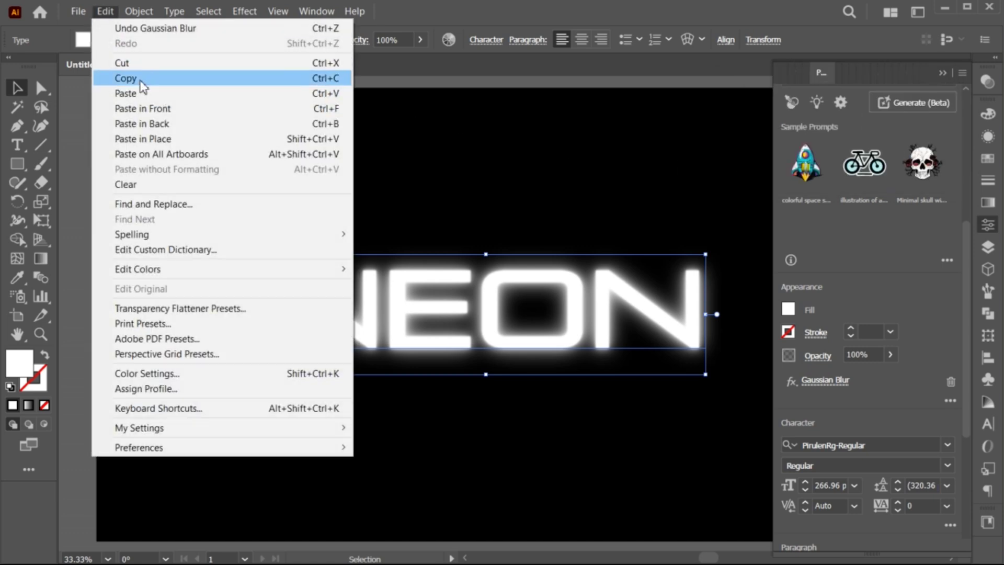
{"action": "left_click", "coordinate": [137, 78]}
{"action": "left_click", "coordinate": [105, 12]}
{"action": "left_click", "coordinate": [171, 139]}
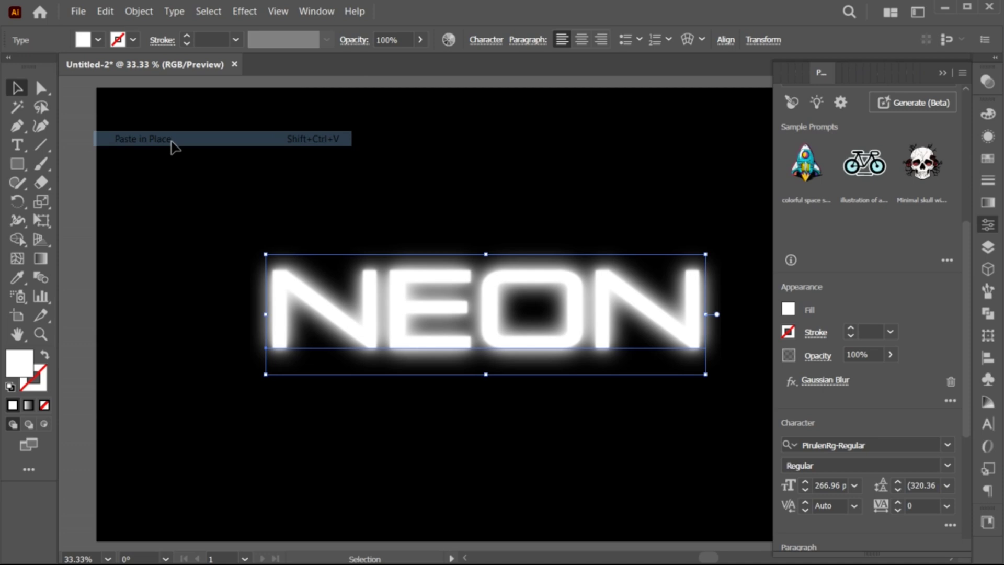
{"action": "left_click", "coordinate": [849, 382]}
{"action": "left_click", "coordinate": [874, 120]}
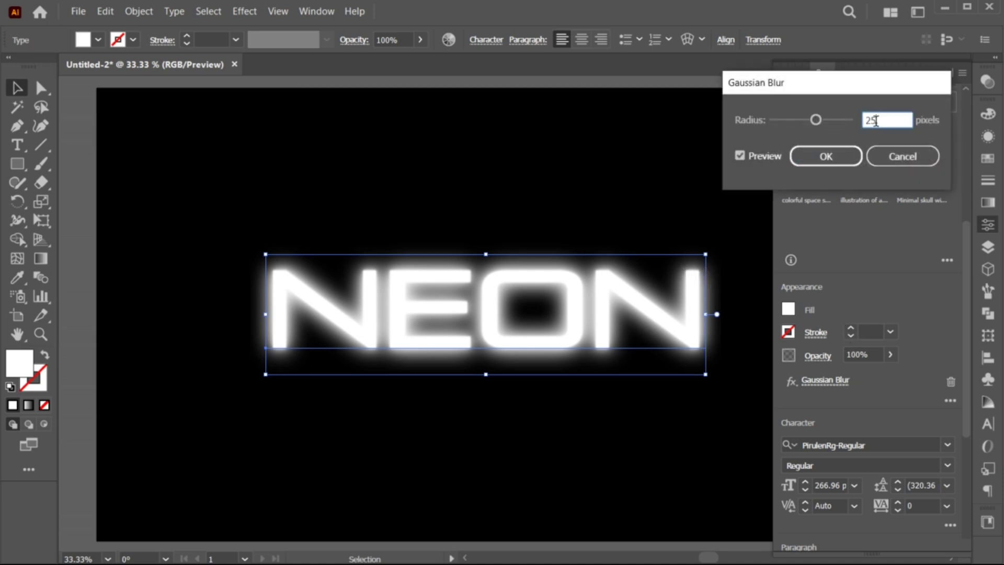
{"action": "left_click_drag", "start_coordinate": [874, 120], "coordinate": [851, 120]}
{"action": "type", "text": "40"}
{"action": "left_click", "coordinate": [846, 157]}
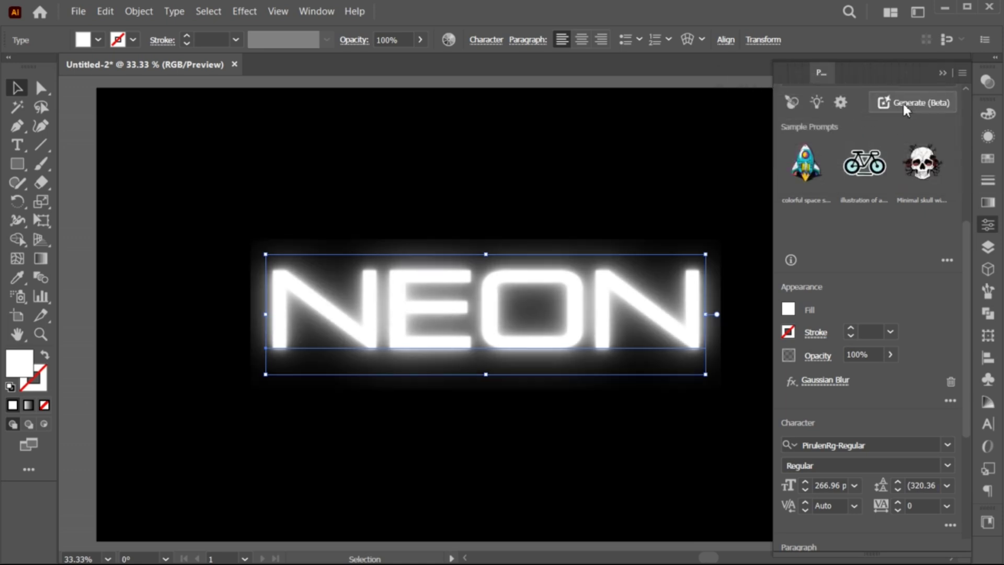
{"action": "left_click", "coordinate": [942, 73]}
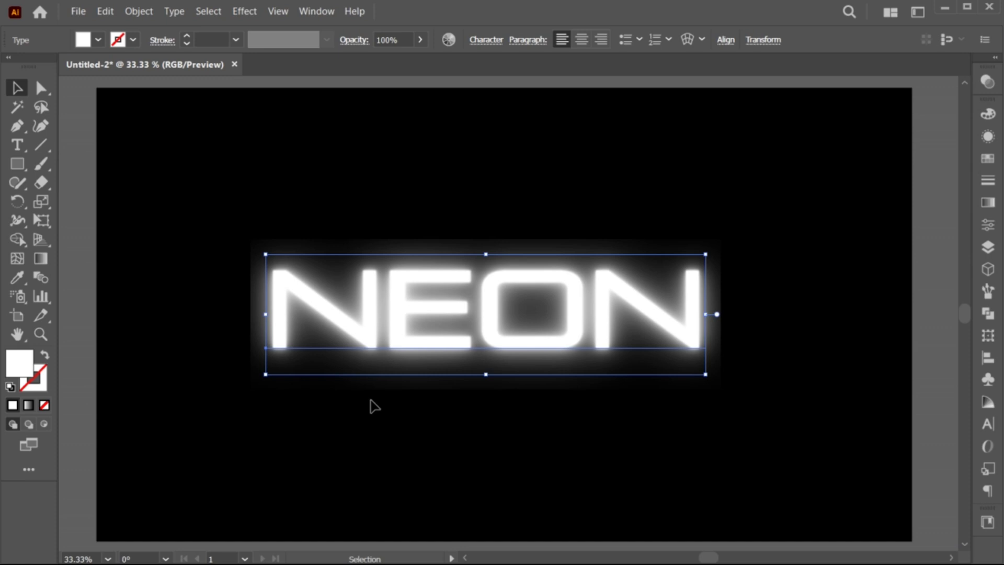
{"action": "left_click", "coordinate": [373, 406]}
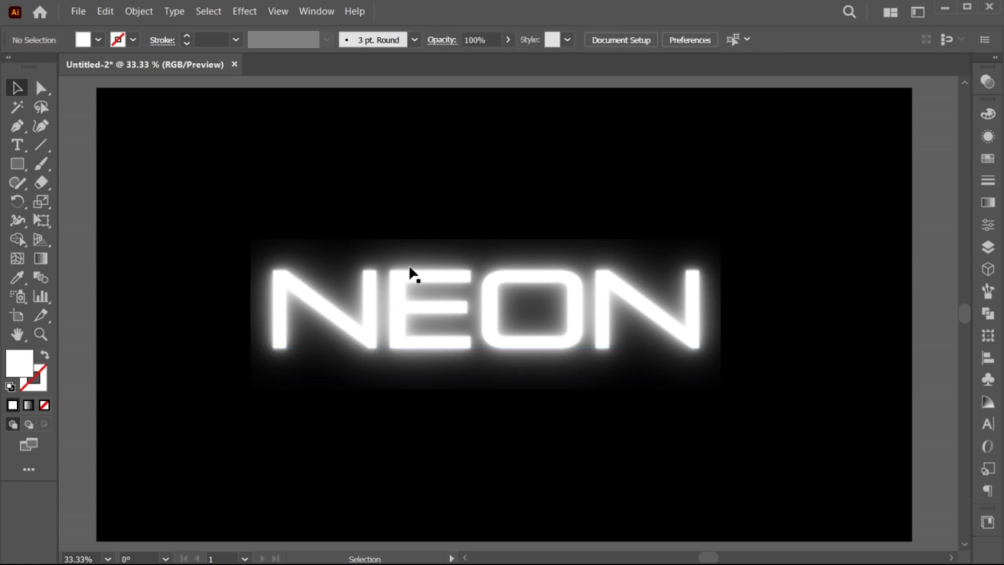
Step: Set document raster effects to High (300 ppi) with 500 px added around objects
{"action": "left_click_drag", "start_coordinate": [249, 213], "coordinate": [562, 405]}
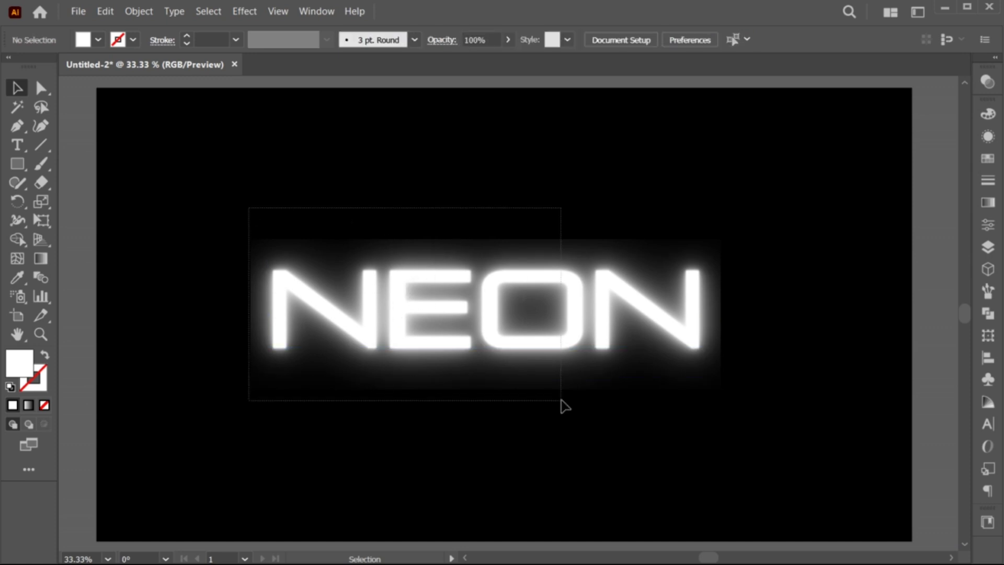
{"action": "left_click", "coordinate": [244, 11]}
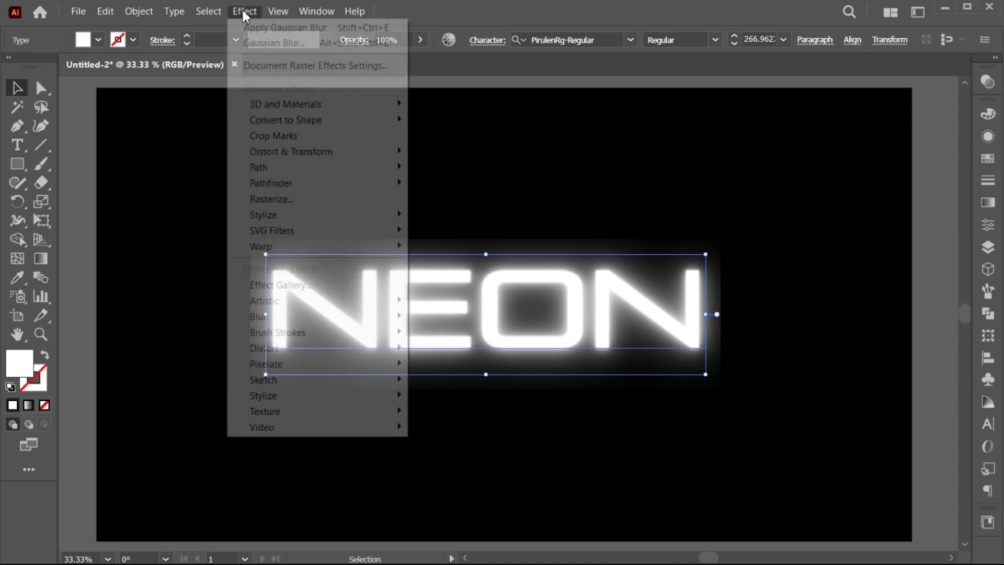
{"action": "left_click", "coordinate": [269, 69]}
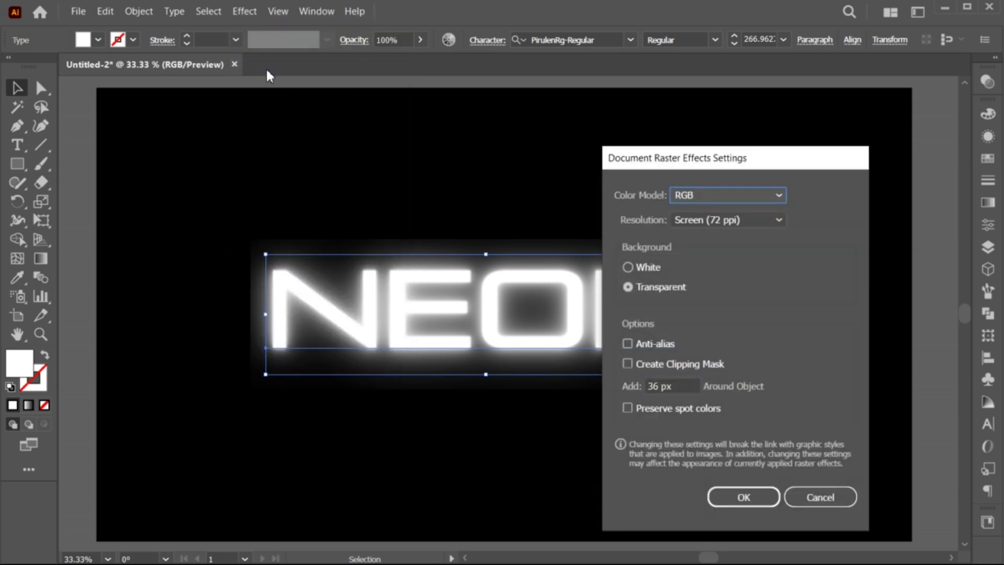
{"action": "left_click", "coordinate": [723, 220]}
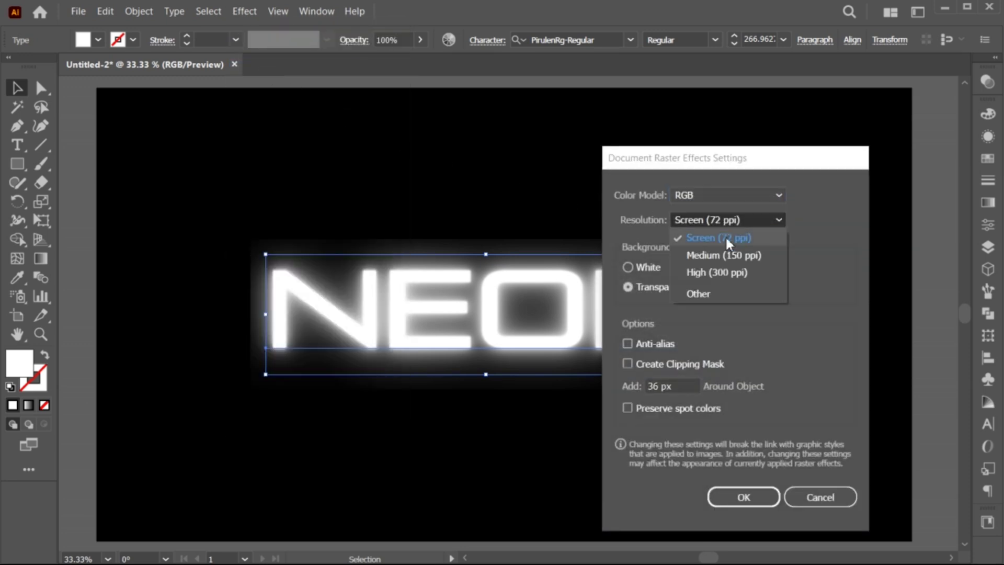
{"action": "left_click", "coordinate": [730, 273]}
{"action": "left_click", "coordinate": [663, 385]}
{"action": "type", "text": "500"}
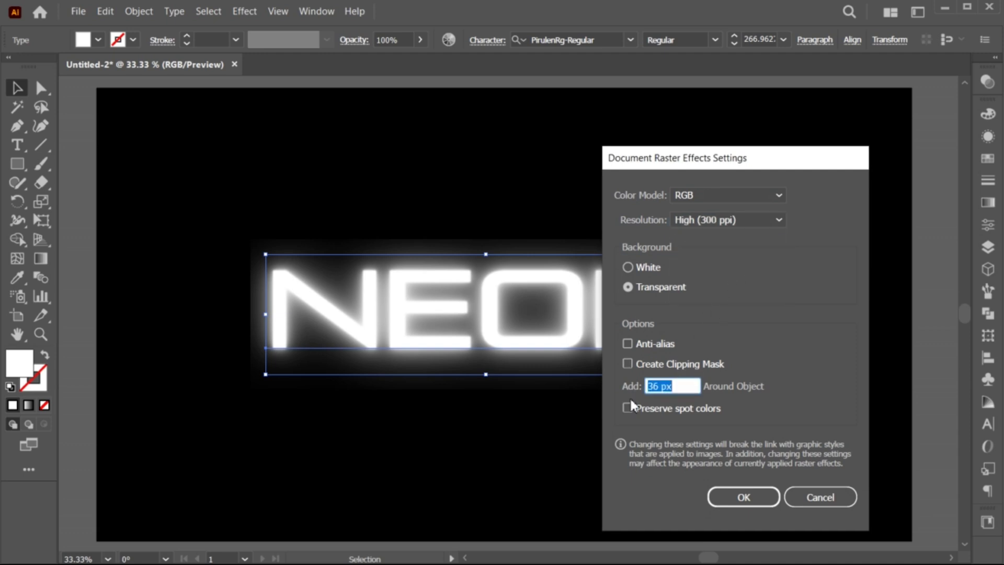
{"action": "left_click", "coordinate": [739, 494]}
{"action": "left_click", "coordinate": [225, 297]}
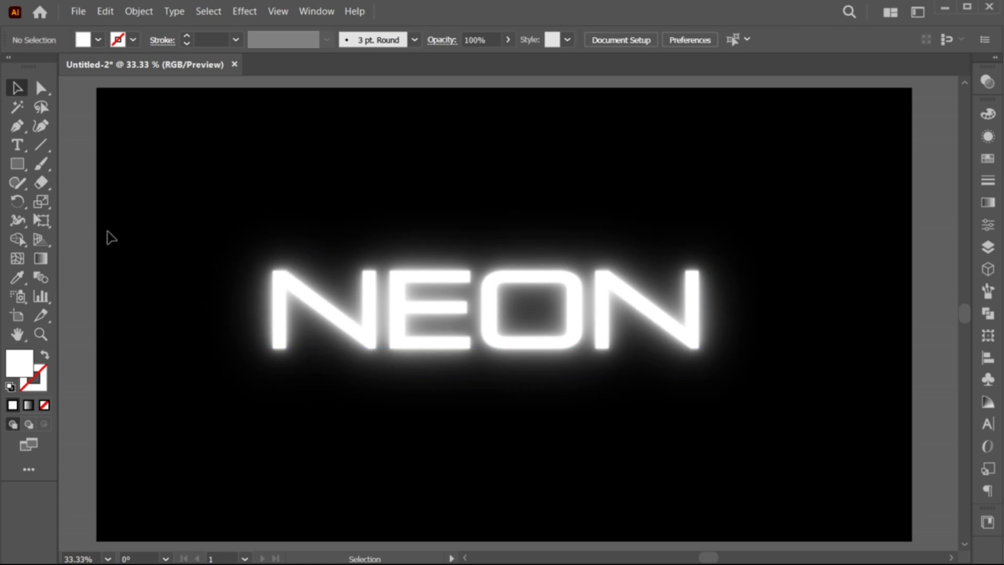
Step: Draw a rectangle over NEON and fill it with a linear gradient
{"action": "left_click", "coordinate": [15, 166]}
{"action": "left_click_drag", "start_coordinate": [210, 221], "coordinate": [767, 463]}
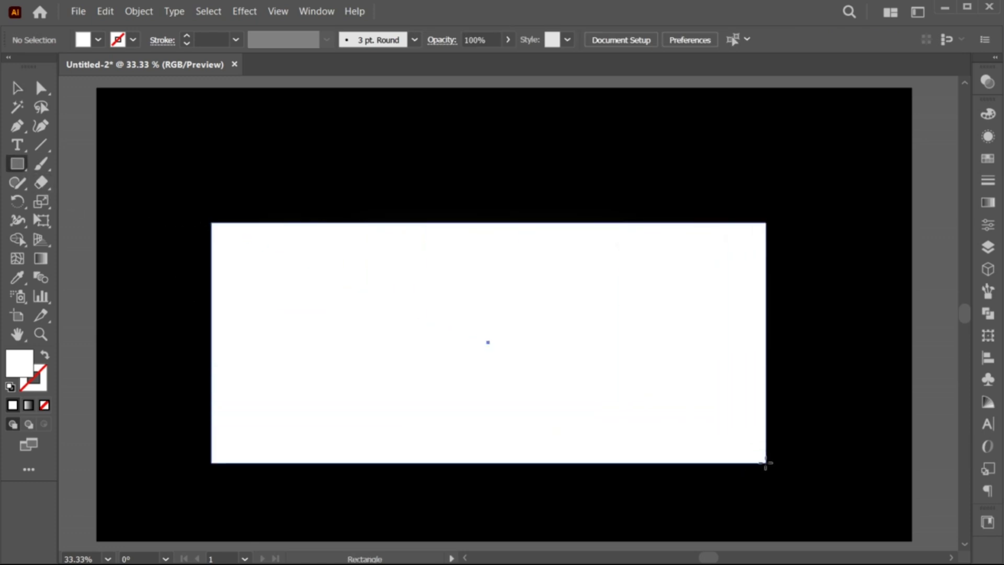
{"action": "left_click", "coordinate": [988, 204]}
{"action": "left_click", "coordinate": [900, 226]}
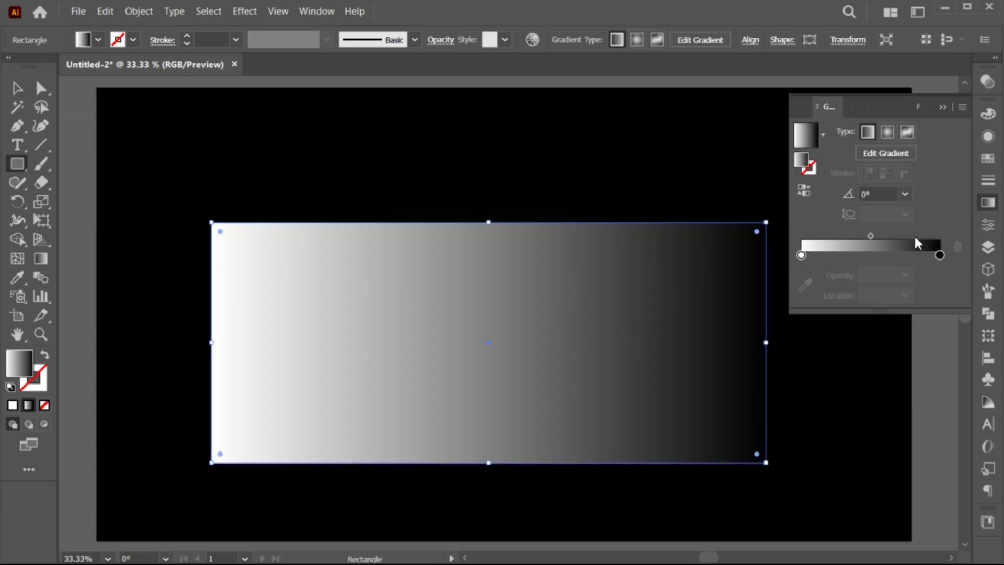
Step: Set the gradient stops to magenta on the left and cyan on the right
{"action": "double_click", "coordinate": [939, 256]}
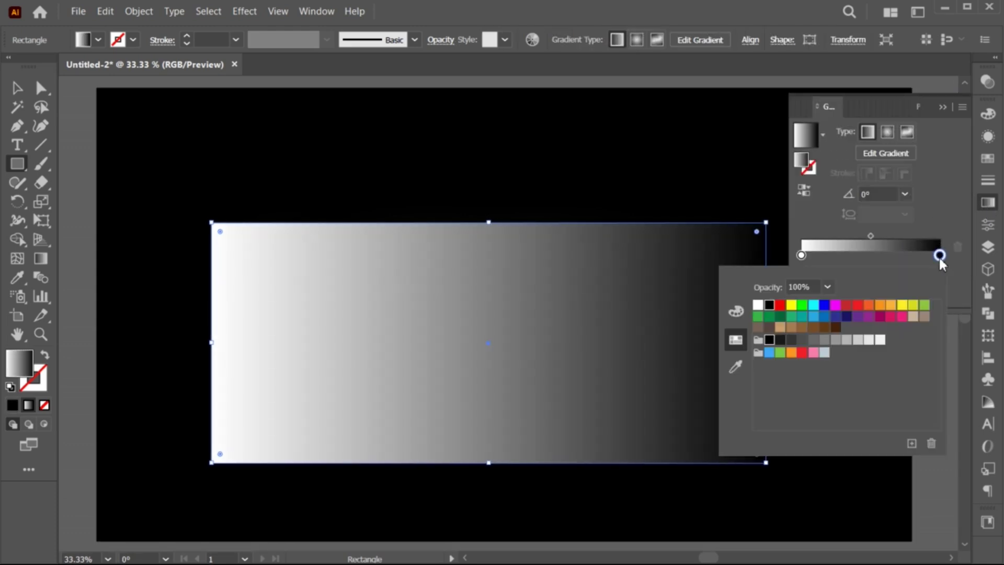
{"action": "left_click", "coordinate": [814, 305]}
{"action": "left_click", "coordinate": [801, 254]}
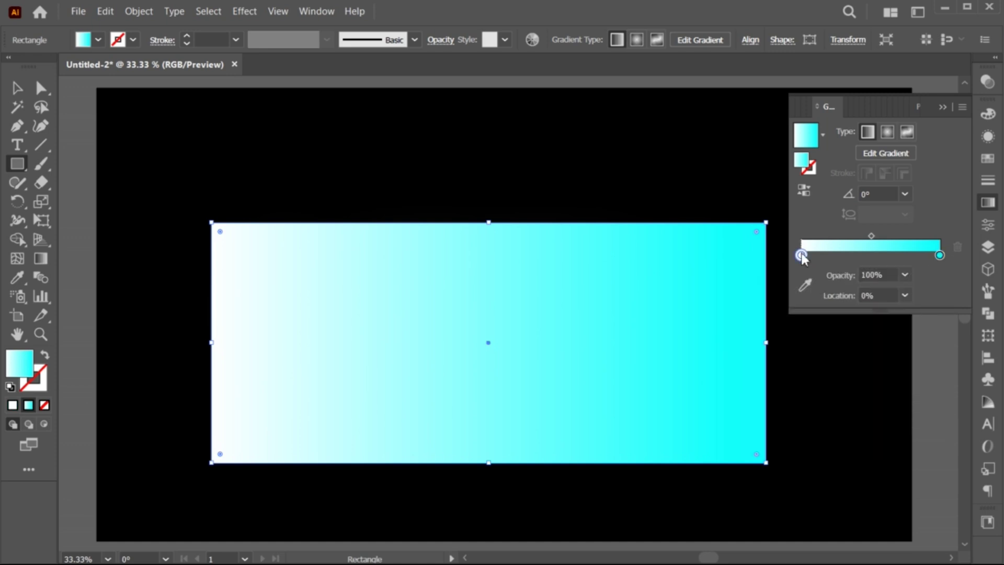
{"action": "double_click", "coordinate": [801, 255]}
{"action": "left_click", "coordinate": [835, 305]}
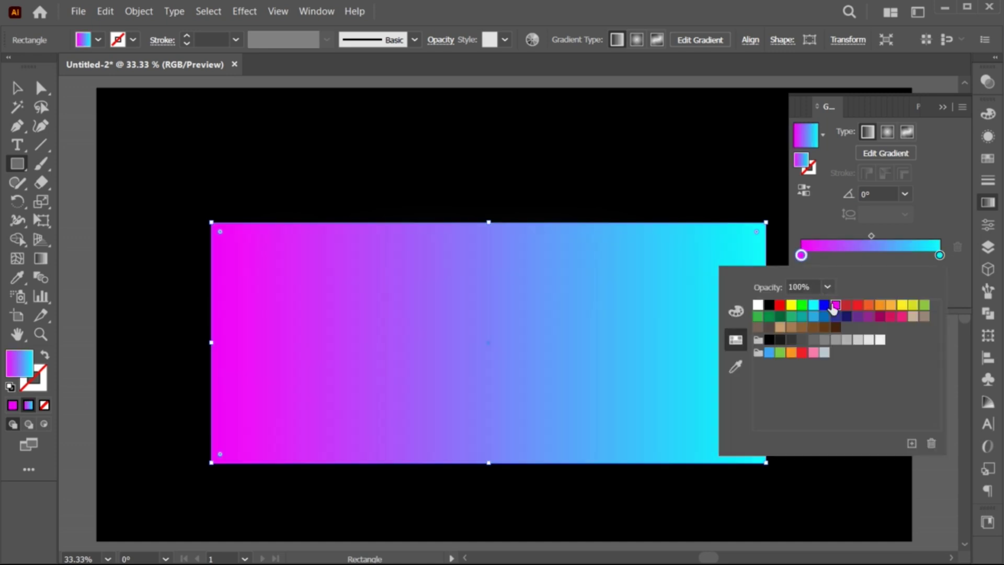
{"action": "left_click", "coordinate": [935, 100]}
Step: Set the gradient rectangle's blend mode to Overlay
{"action": "left_click", "coordinate": [939, 101]}
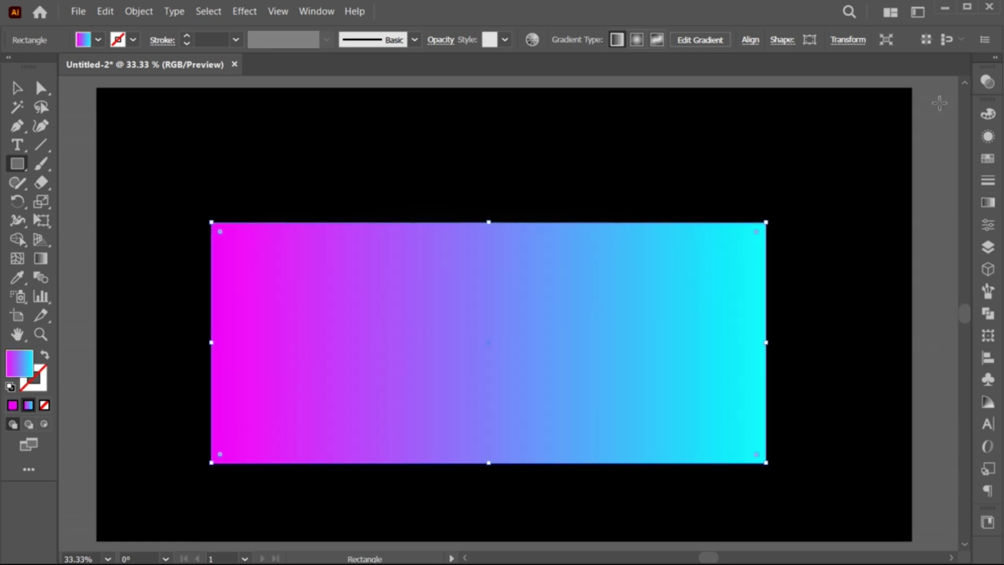
{"action": "left_click", "coordinate": [987, 83]}
{"action": "left_click", "coordinate": [845, 98]}
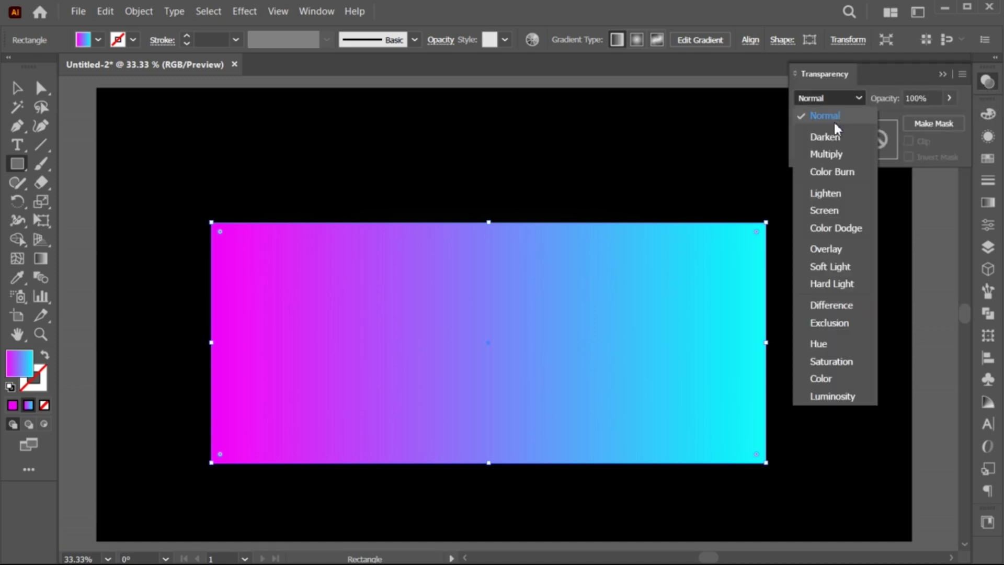
{"action": "left_click", "coordinate": [841, 250]}
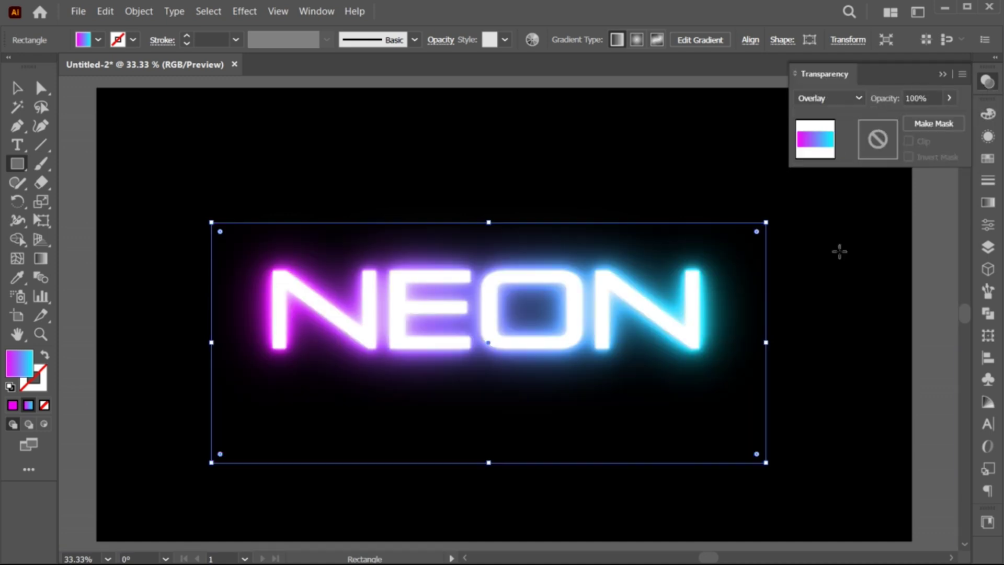
{"action": "left_click", "coordinate": [943, 73]}
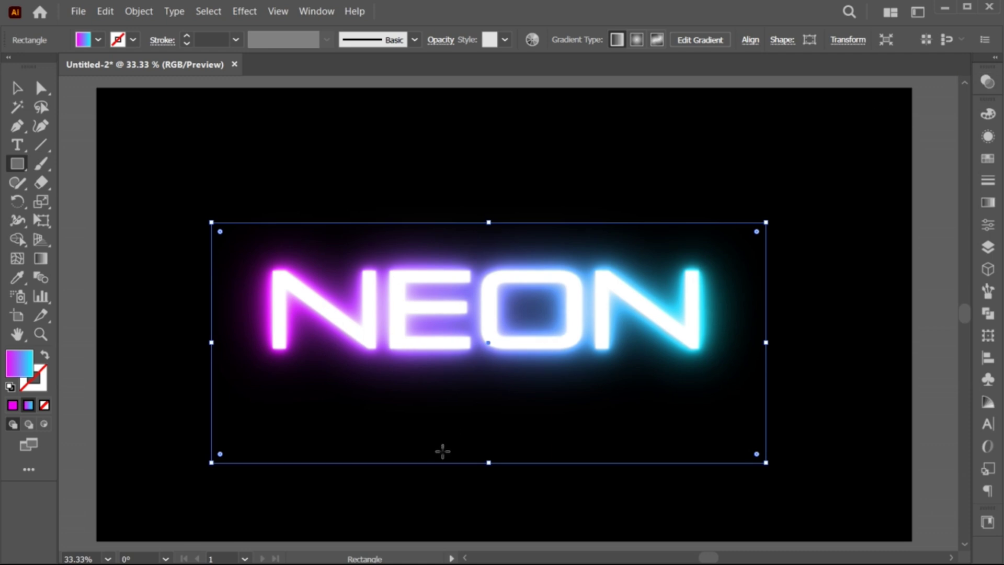
{"action": "key", "text": "v"}
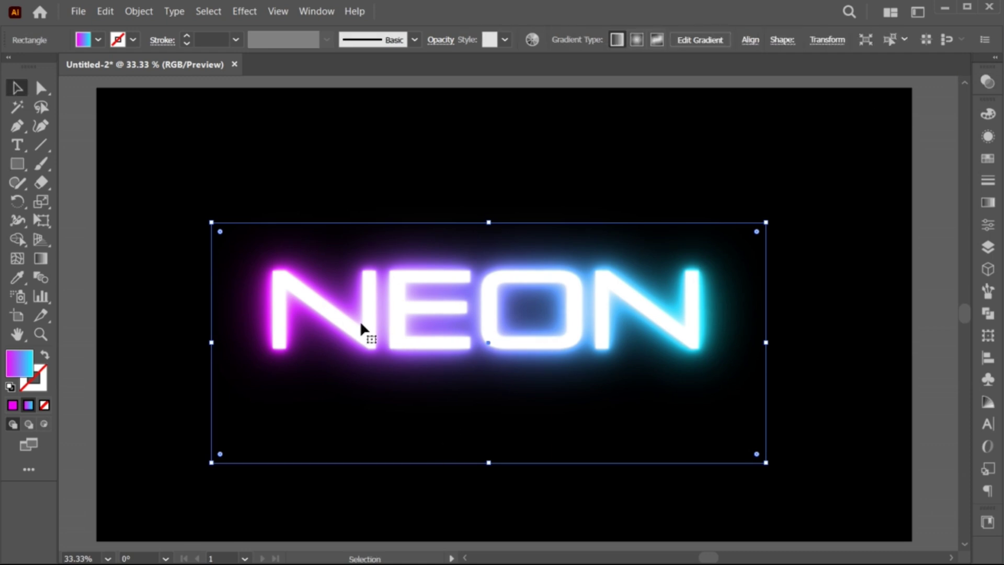
Step: Recolor the gradient rectangle with Recolor Artwork, turning the glow colours red and blue, then deselect
{"action": "left_click", "coordinate": [106, 11]}
{"action": "mouse_move", "coordinate": [138, 269]}
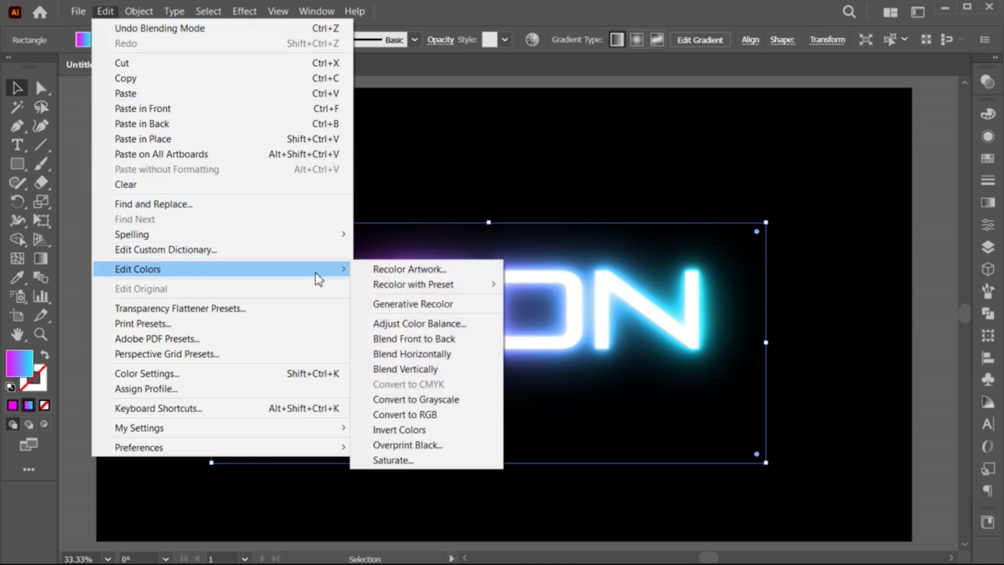
{"action": "left_click", "coordinate": [420, 270]}
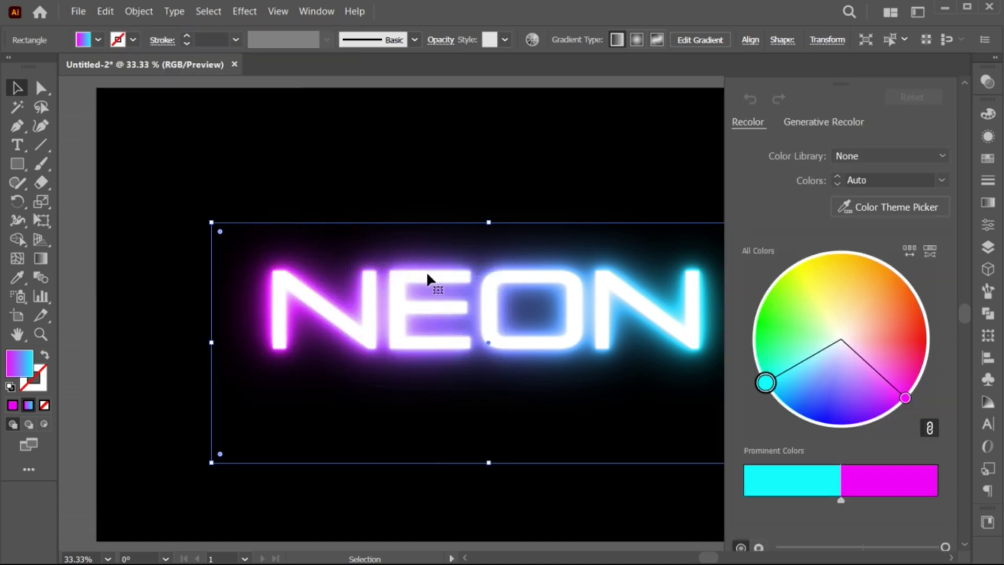
{"action": "left_click_drag", "start_coordinate": [502, 433], "coordinate": [486, 433]}
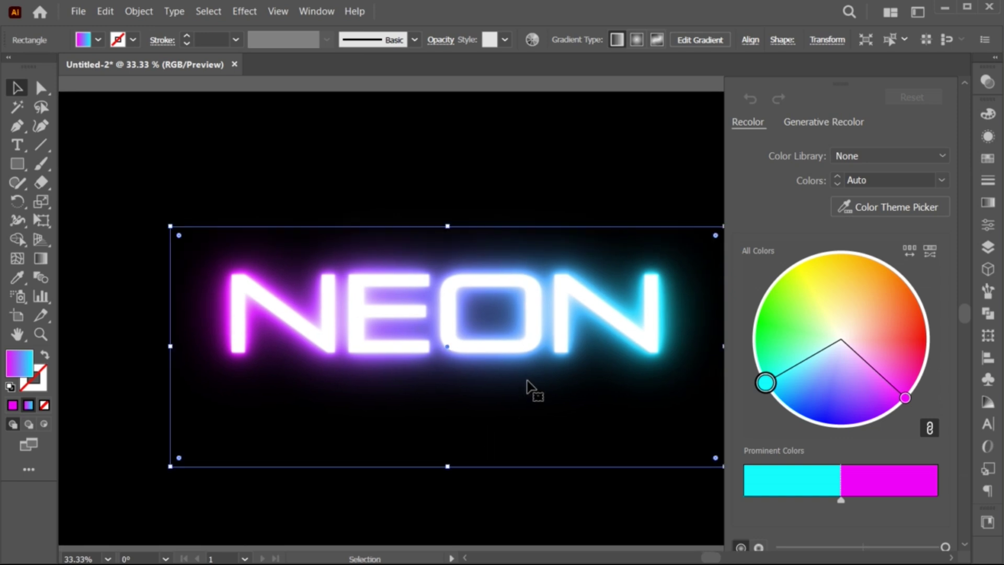
{"action": "left_click_drag", "start_coordinate": [765, 383], "coordinate": [781, 275]}
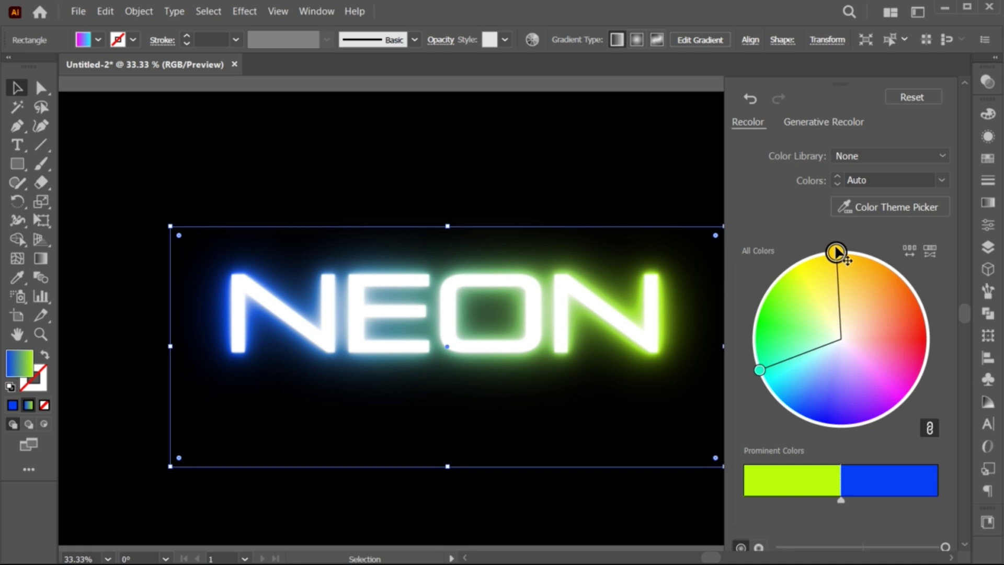
{"action": "mouse_move", "coordinate": [780, 274]}
{"action": "left_mouse_down"}
{"action": "mouse_move", "coordinate": [887, 274]}
{"action": "mouse_move", "coordinate": [918, 337]}
{"action": "mouse_move", "coordinate": [847, 413]}
{"action": "mouse_move", "coordinate": [817, 418]}
{"action": "left_mouse_up"}
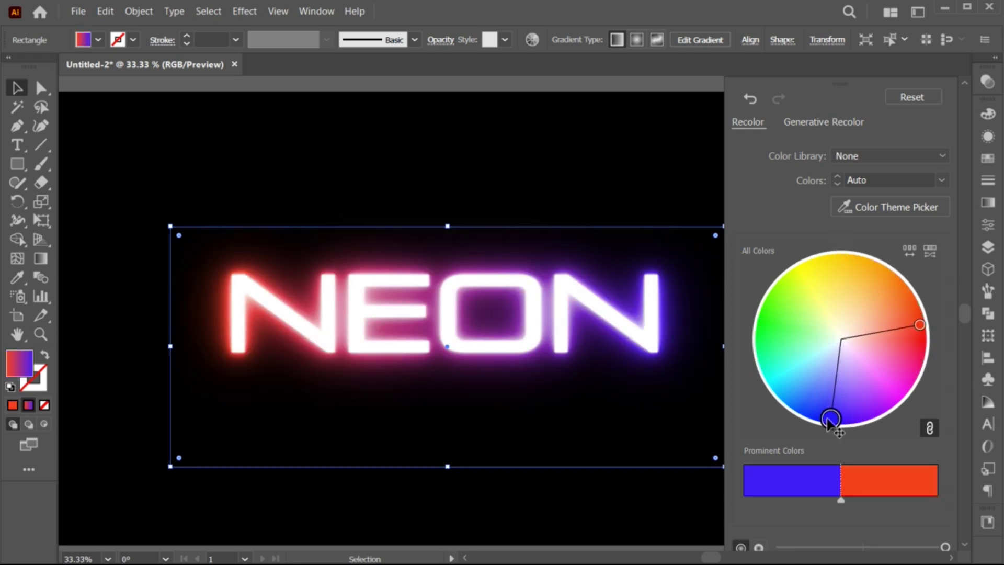
{"action": "left_click", "coordinate": [652, 495]}
{"action": "scroll", "coordinate": [577, 505], "scroll_direction": "up", "scroll_amount": 1}
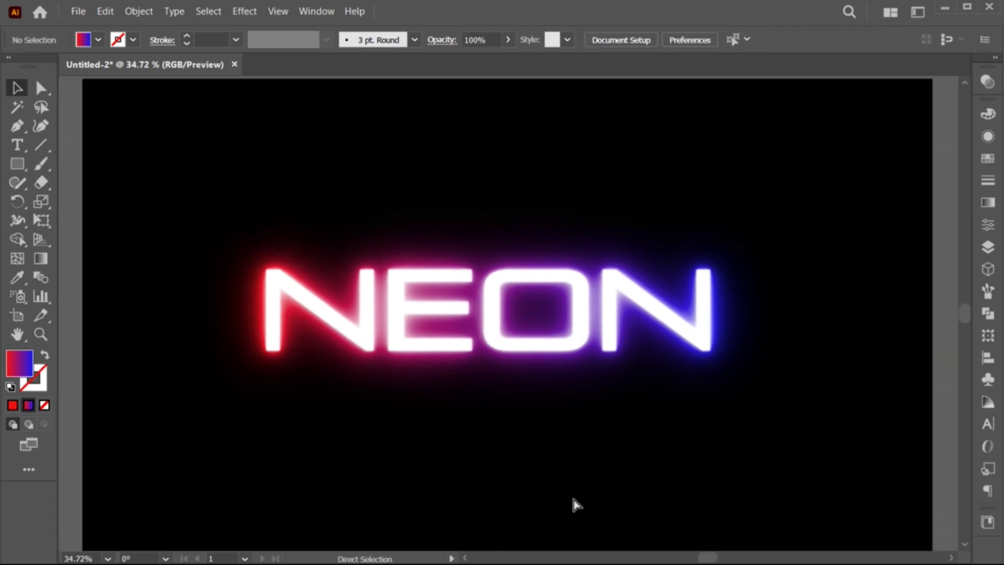